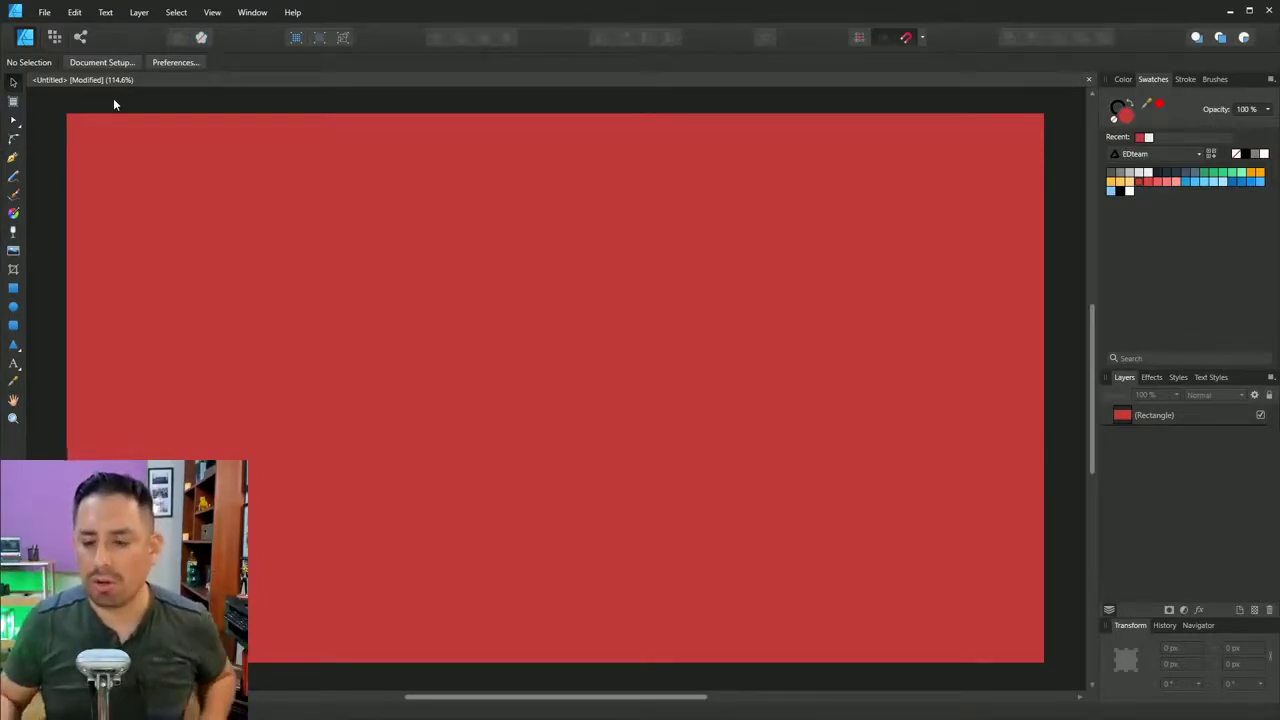
Open the colour chooser for the red rectangle's fill and move it aside.
{"action": "left_click", "coordinate": [345, 270]}
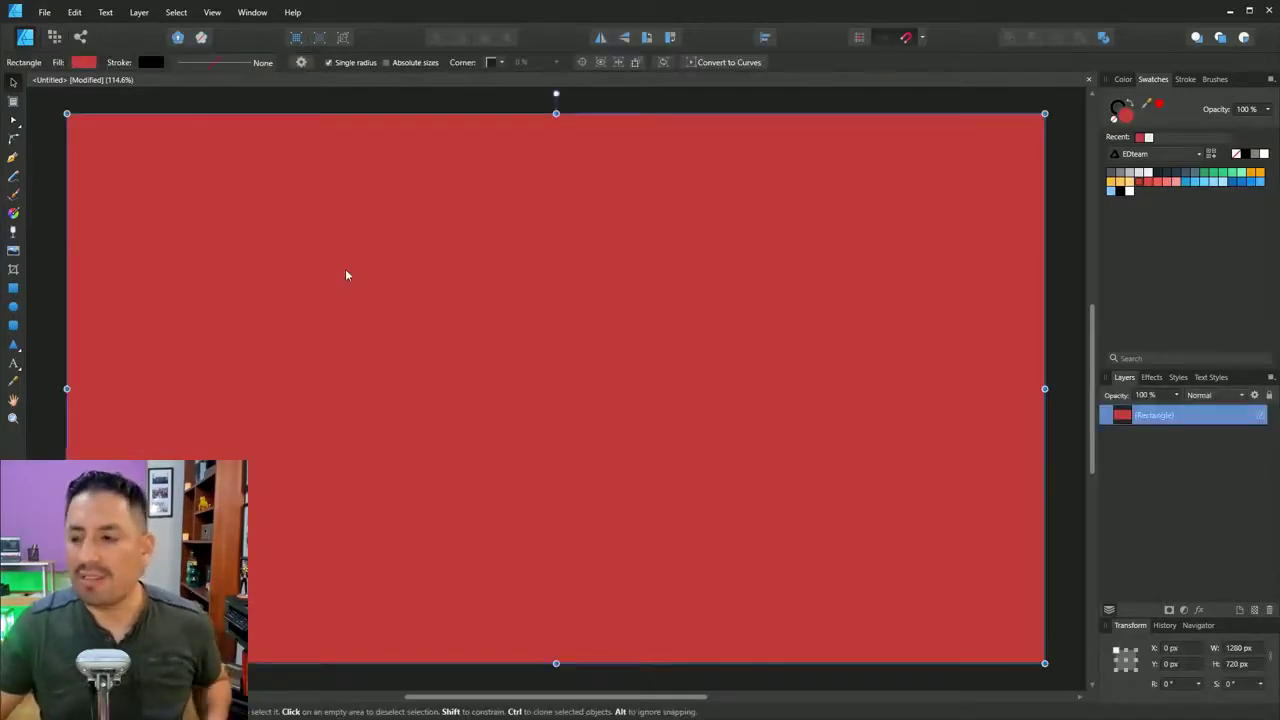
{"action": "double_click", "coordinate": [1125, 113]}
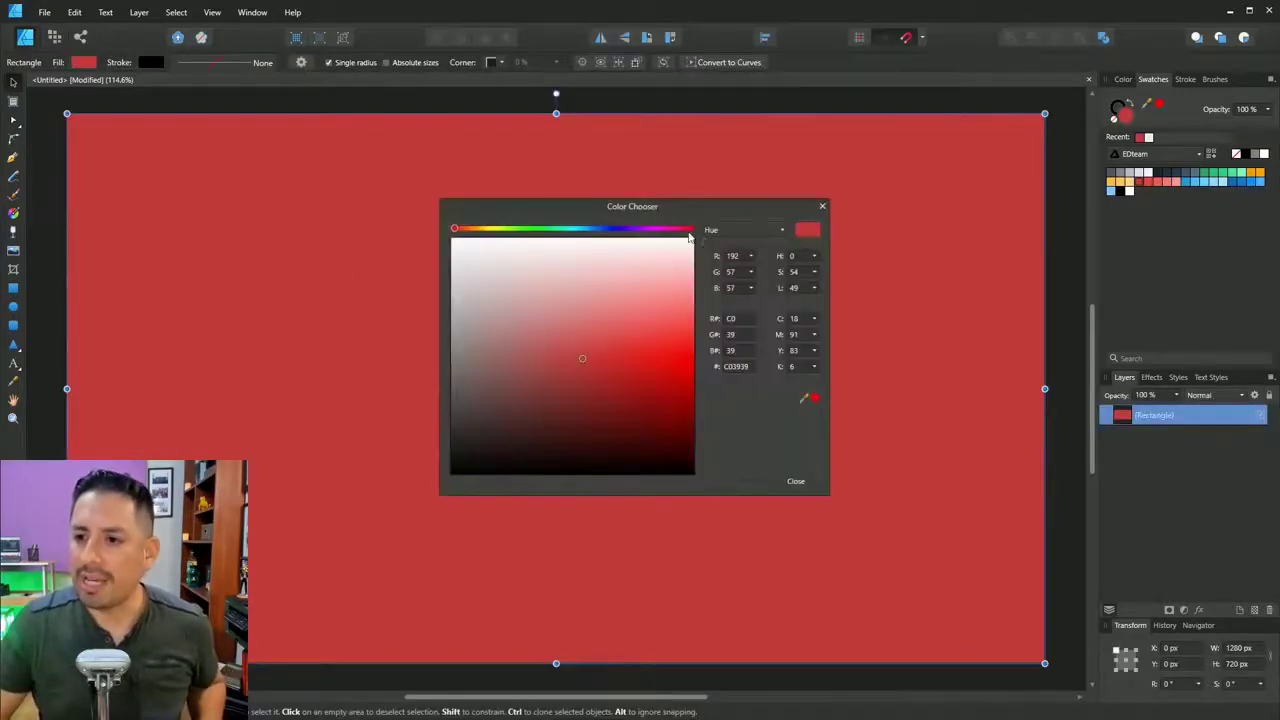
{"action": "left_click_drag", "start_coordinate": [670, 212], "coordinate": [902, 35]}
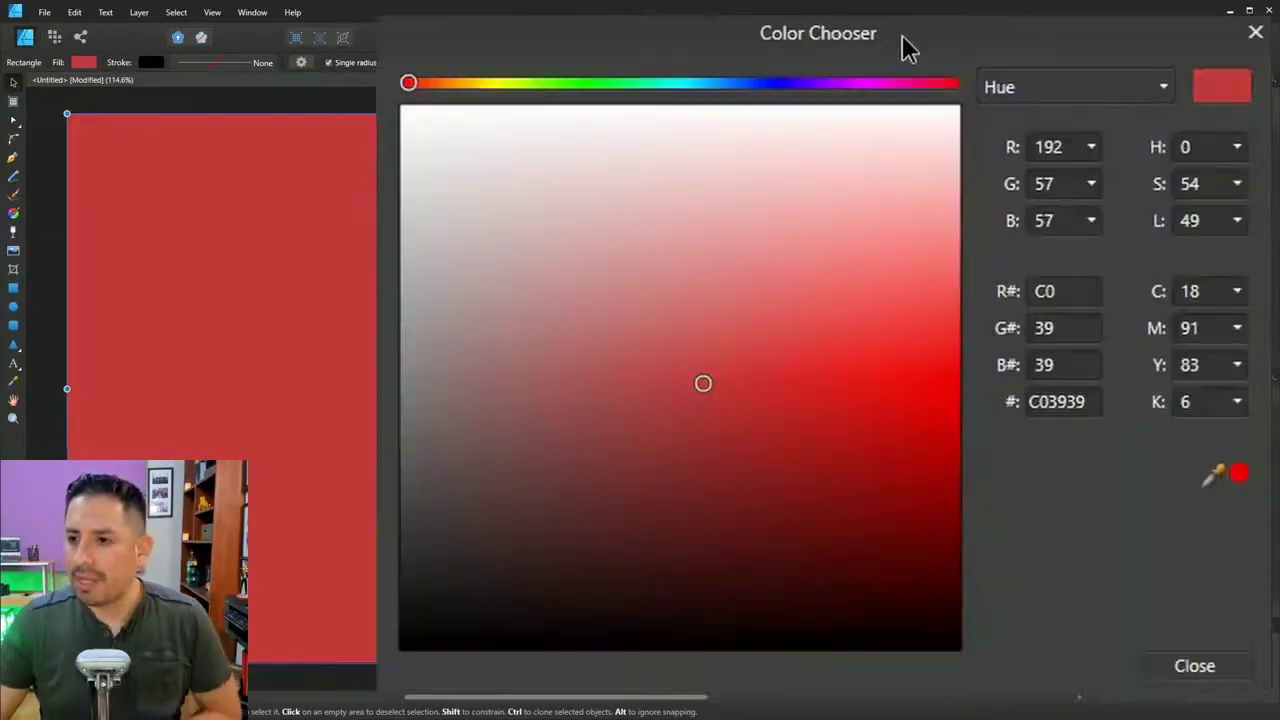
Examine the fill colour's HSL, RGB and CMYK component values.
{"action": "left_click", "coordinate": [1197, 142]}
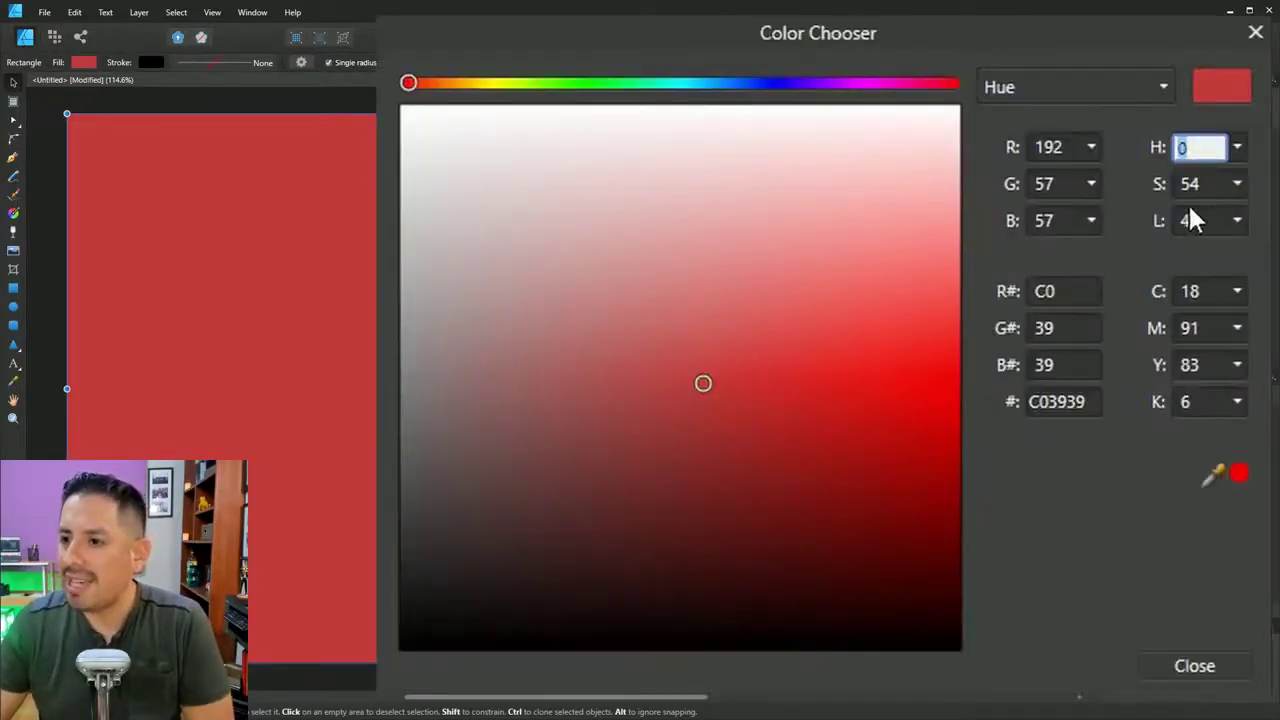
{"action": "key", "text": "Tab"}
{"action": "left_click", "coordinate": [1197, 222]}
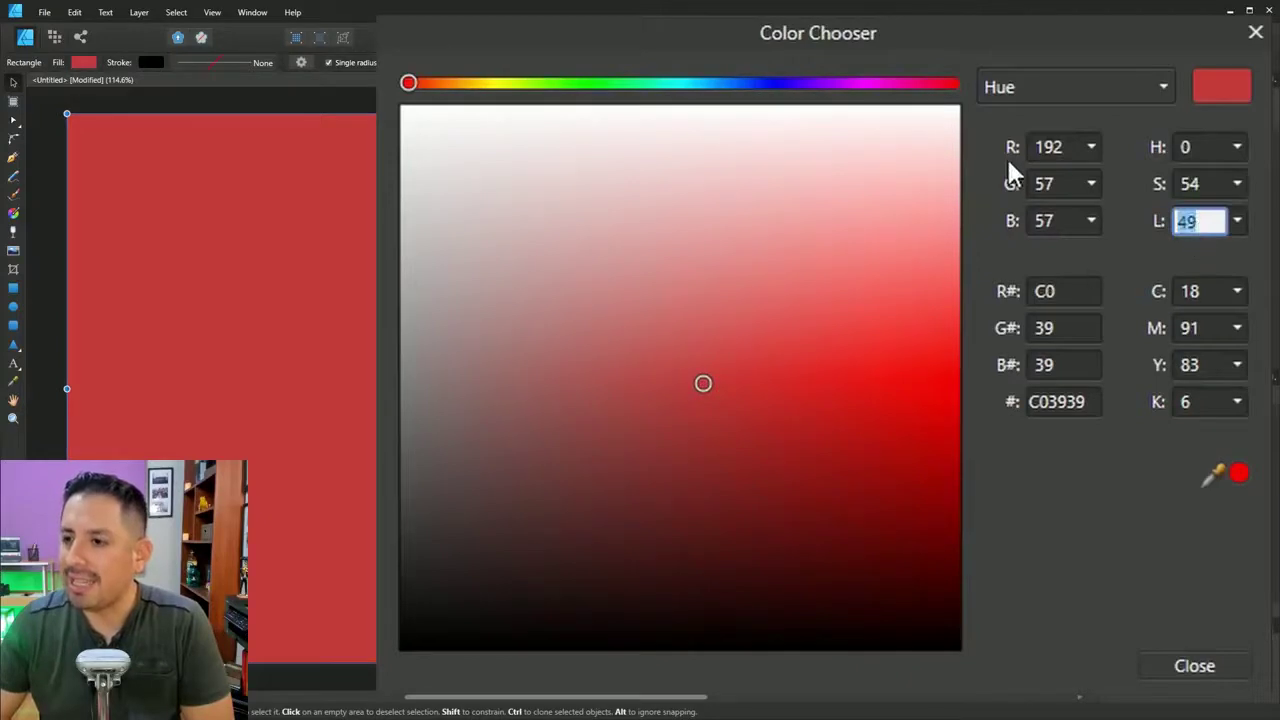
{"action": "left_click", "coordinate": [1050, 147]}
{"action": "key", "text": "Tab"}
{"action": "key", "text": "Tab"}
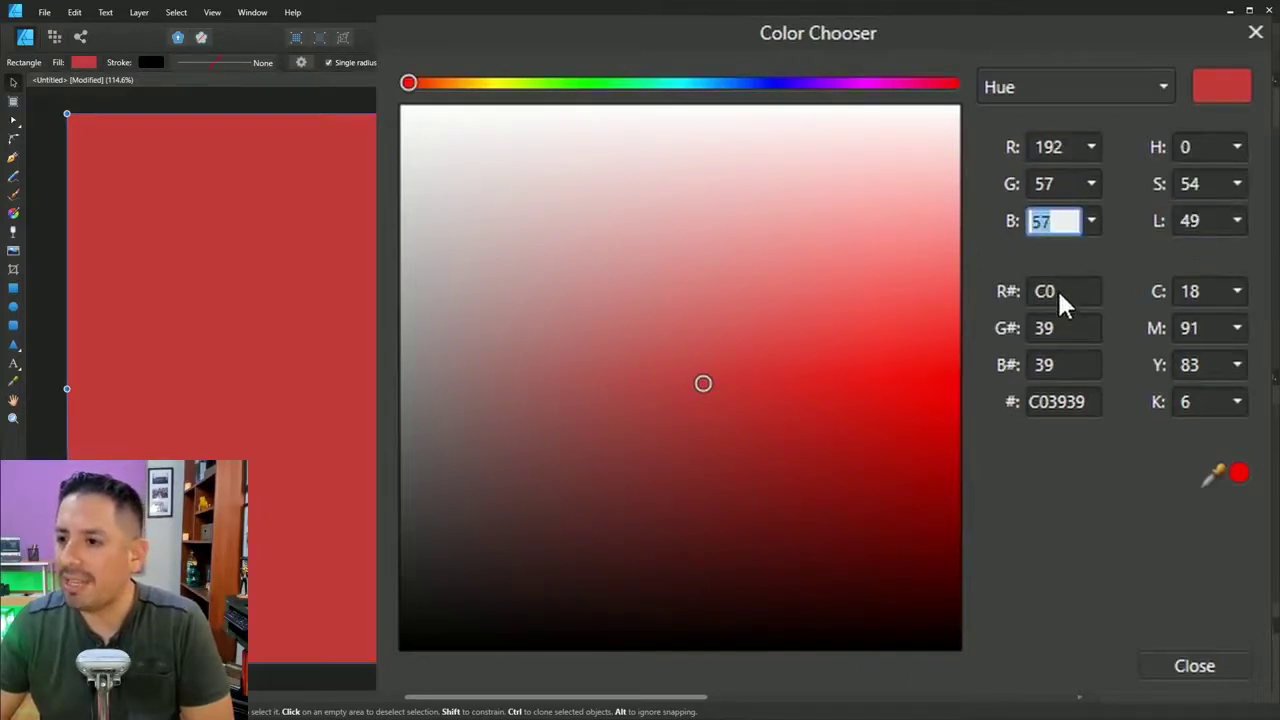
{"action": "left_click", "coordinate": [1217, 297]}
{"action": "left_click", "coordinate": [1211, 330]}
{"action": "left_click", "coordinate": [1201, 369]}
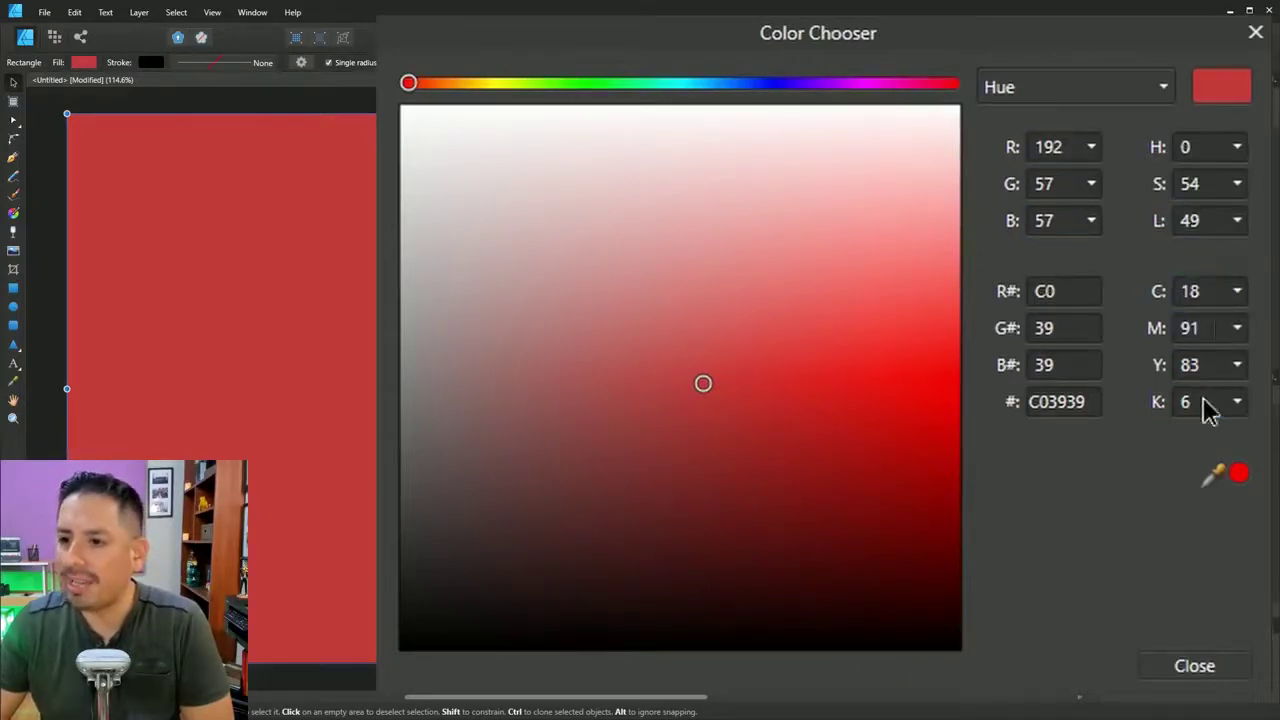
{"action": "left_click", "coordinate": [1203, 400]}
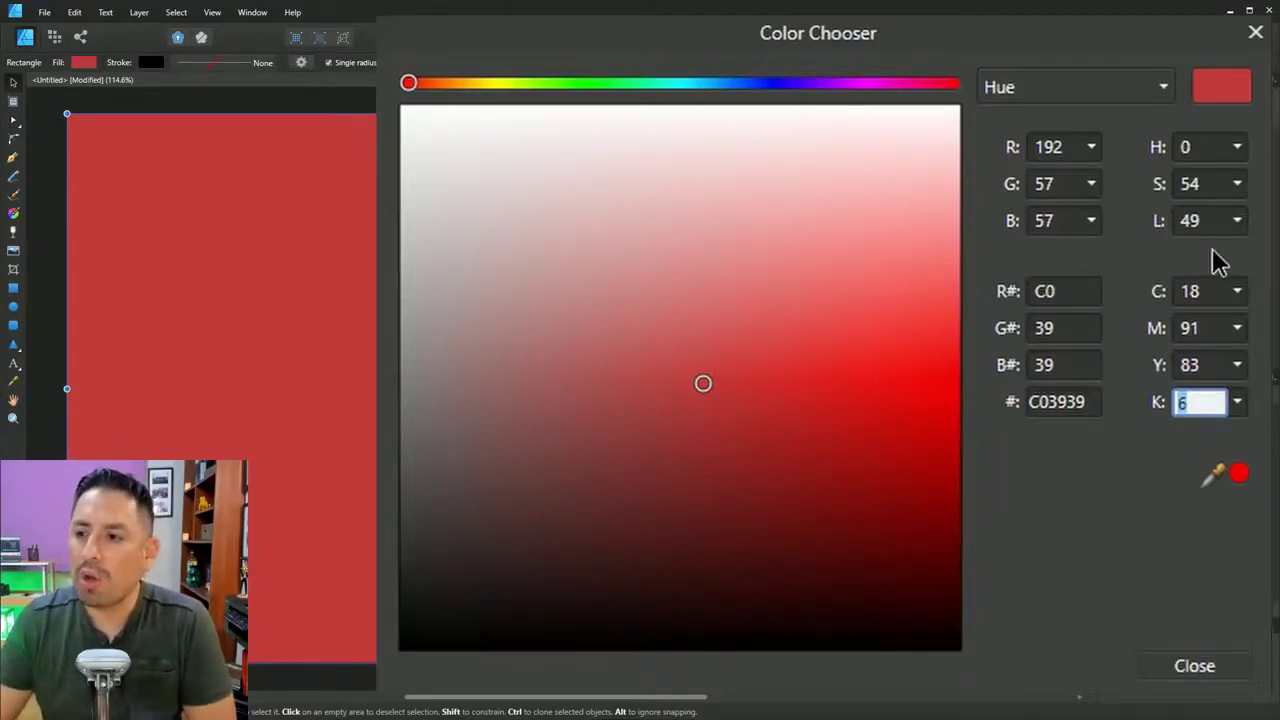
{"action": "left_click", "coordinate": [1211, 219]}
{"action": "left_click", "coordinate": [1192, 147]}
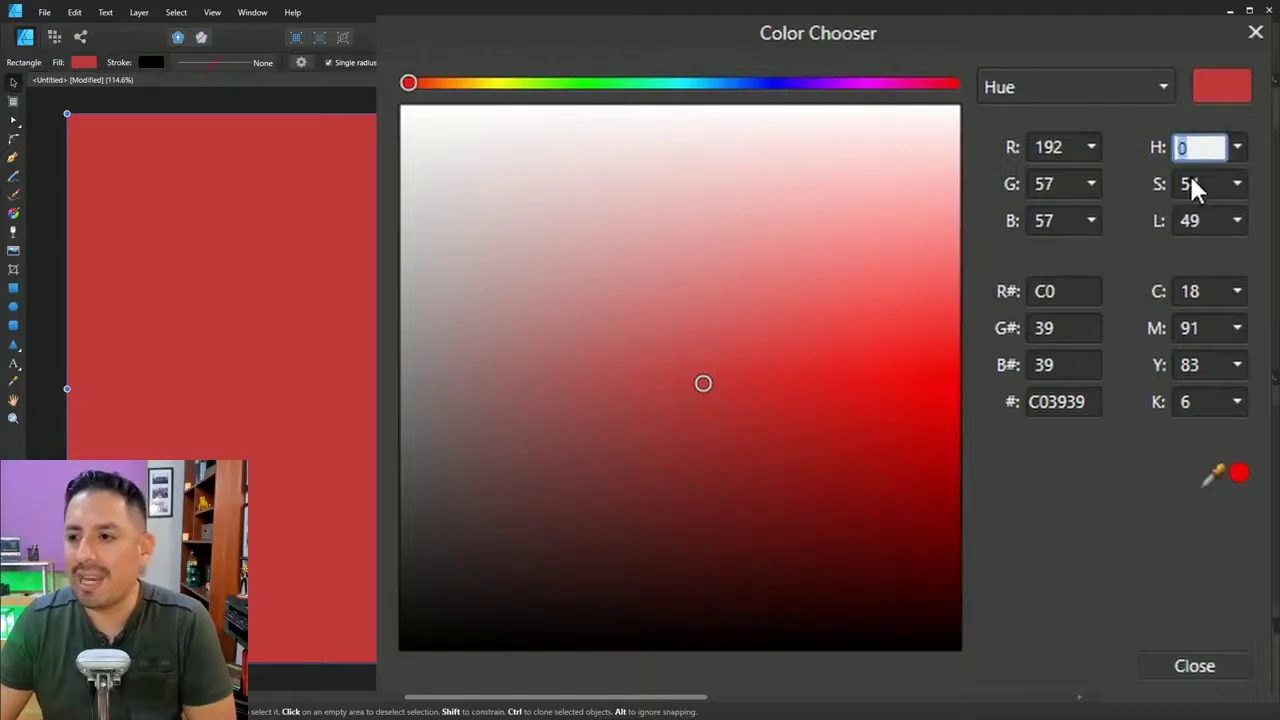
{"action": "left_click", "coordinate": [1191, 182]}
{"action": "left_click", "coordinate": [1194, 219]}
{"action": "left_click", "coordinate": [1059, 149]}
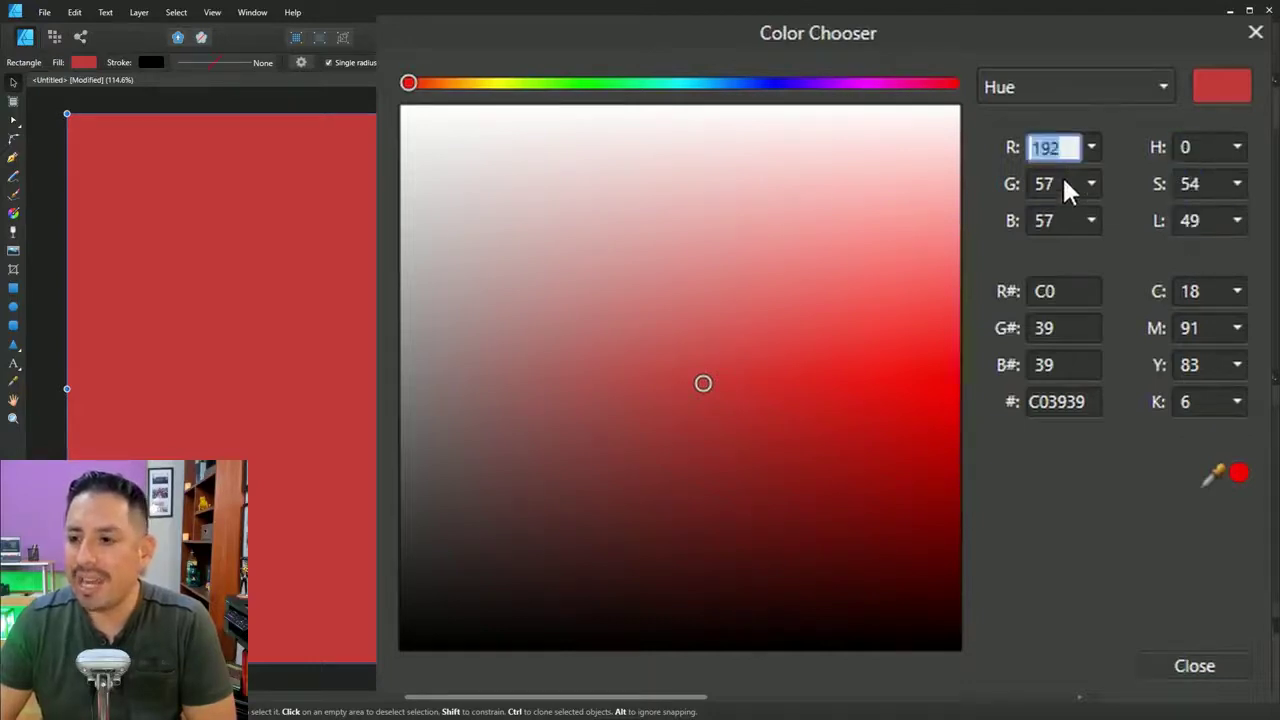
{"action": "left_click", "coordinate": [1062, 184]}
{"action": "left_click", "coordinate": [1055, 222]}
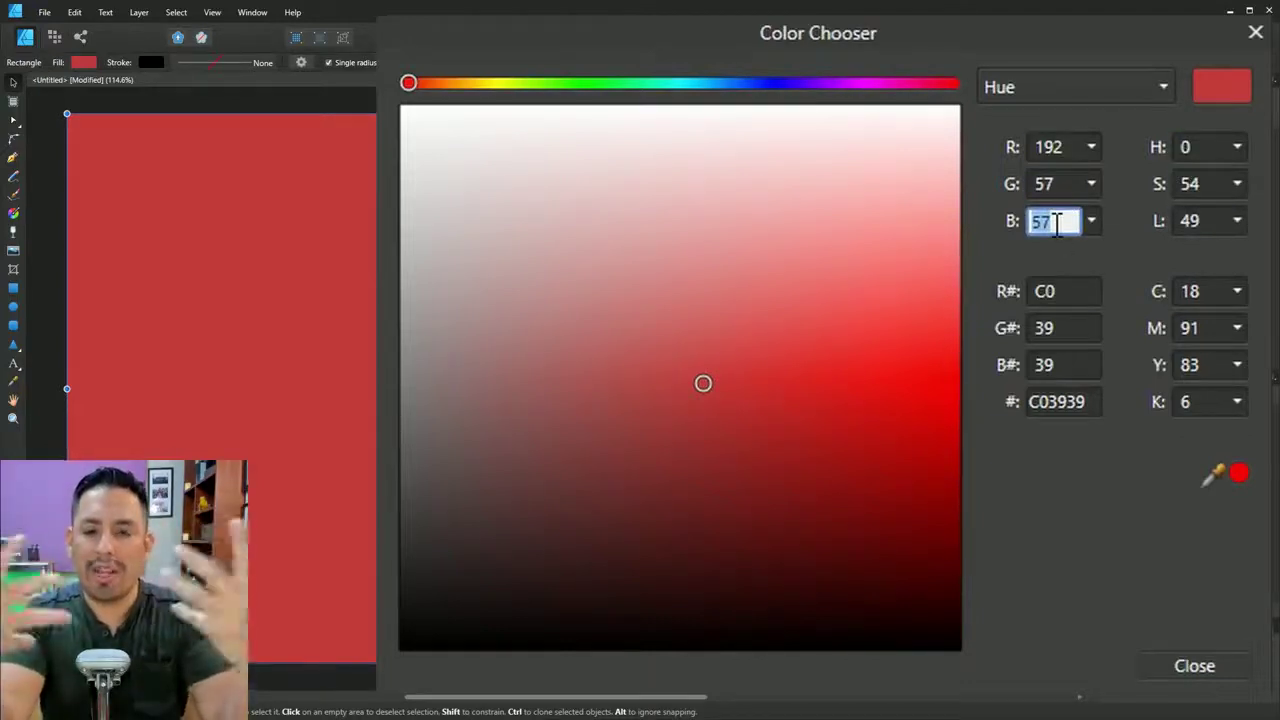
{"action": "left_click", "coordinate": [1180, 290]}
{"action": "left_click", "coordinate": [1178, 330]}
{"action": "left_click", "coordinate": [1185, 366]}
{"action": "left_click", "coordinate": [1182, 402]}
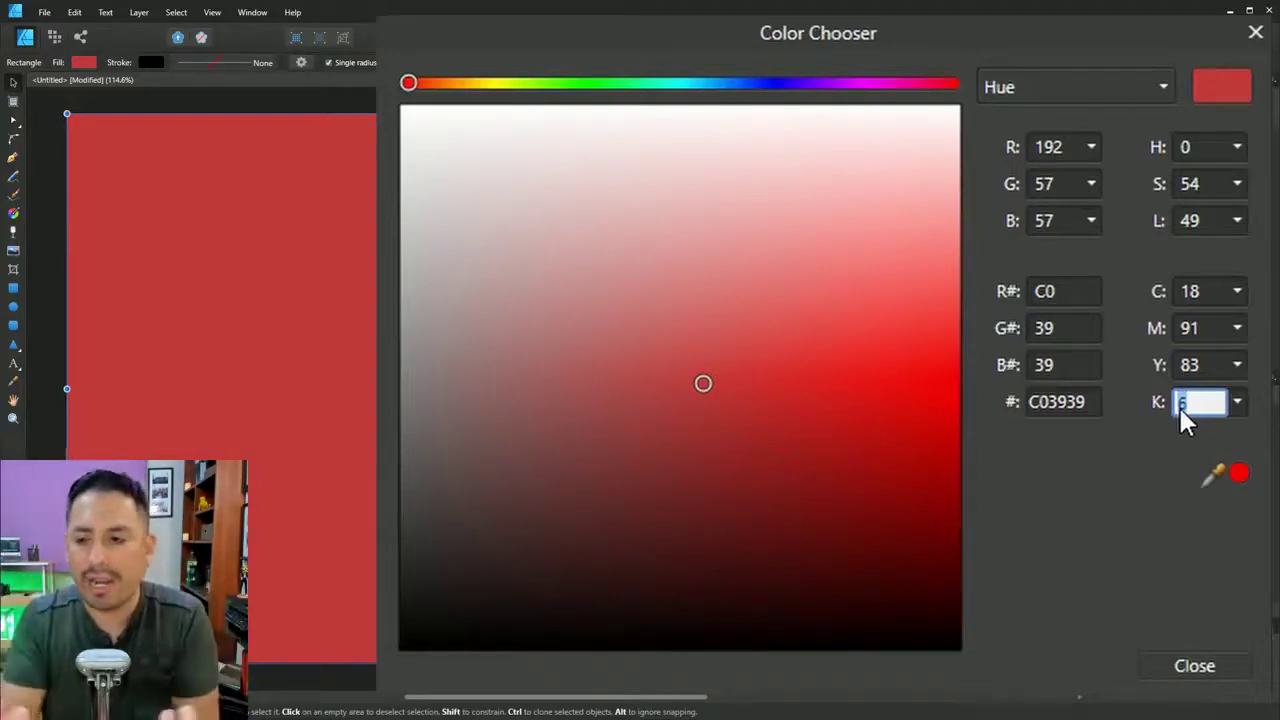
{"action": "left_click", "coordinate": [1200, 152]}
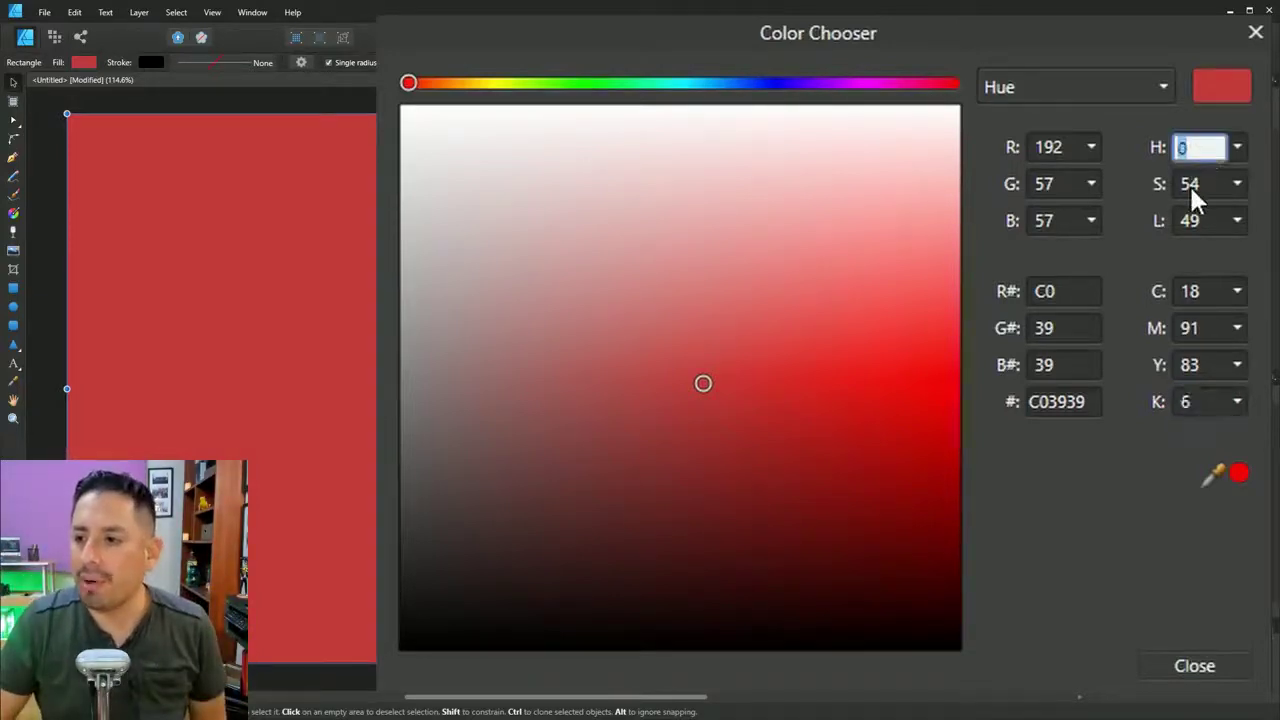
{"action": "left_click", "coordinate": [1190, 184]}
{"action": "left_click", "coordinate": [1191, 221]}
{"action": "left_click", "coordinate": [1195, 152]}
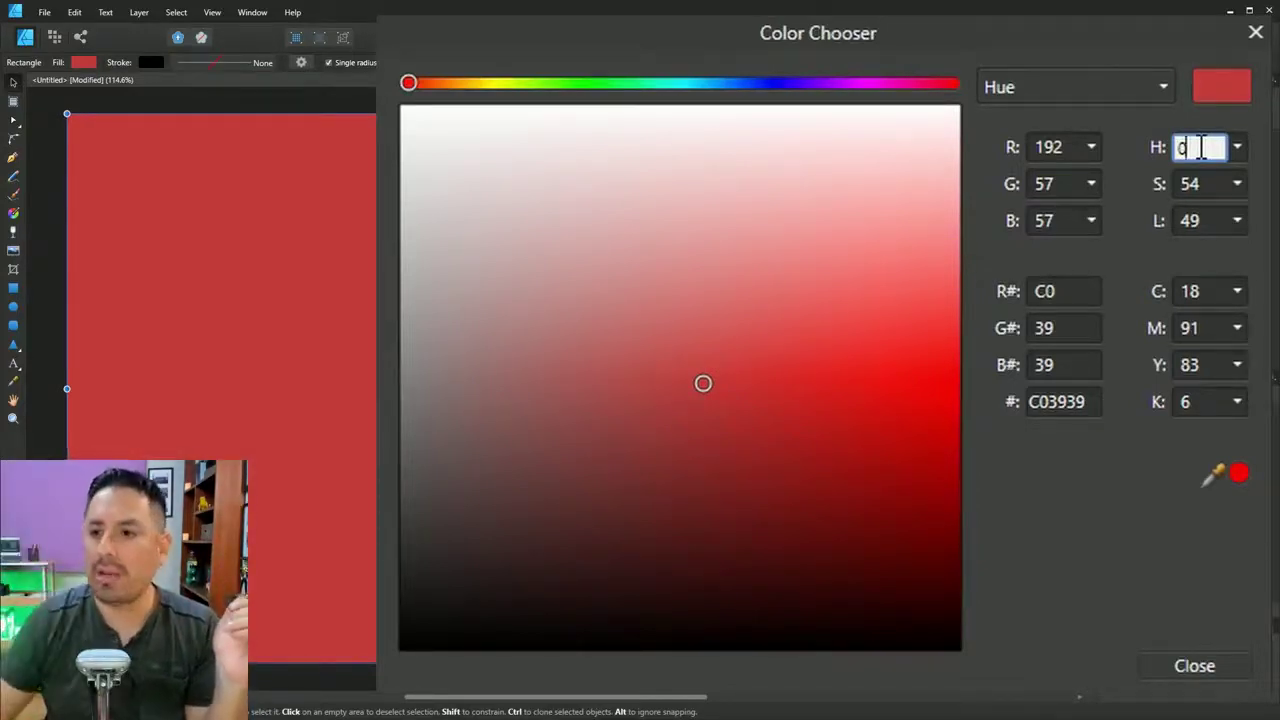
Sweep the fill's hue across the whole spectrum to 360 and back to 0.
{"action": "left_click_drag", "start_coordinate": [408, 84], "coordinate": [951, 84]}
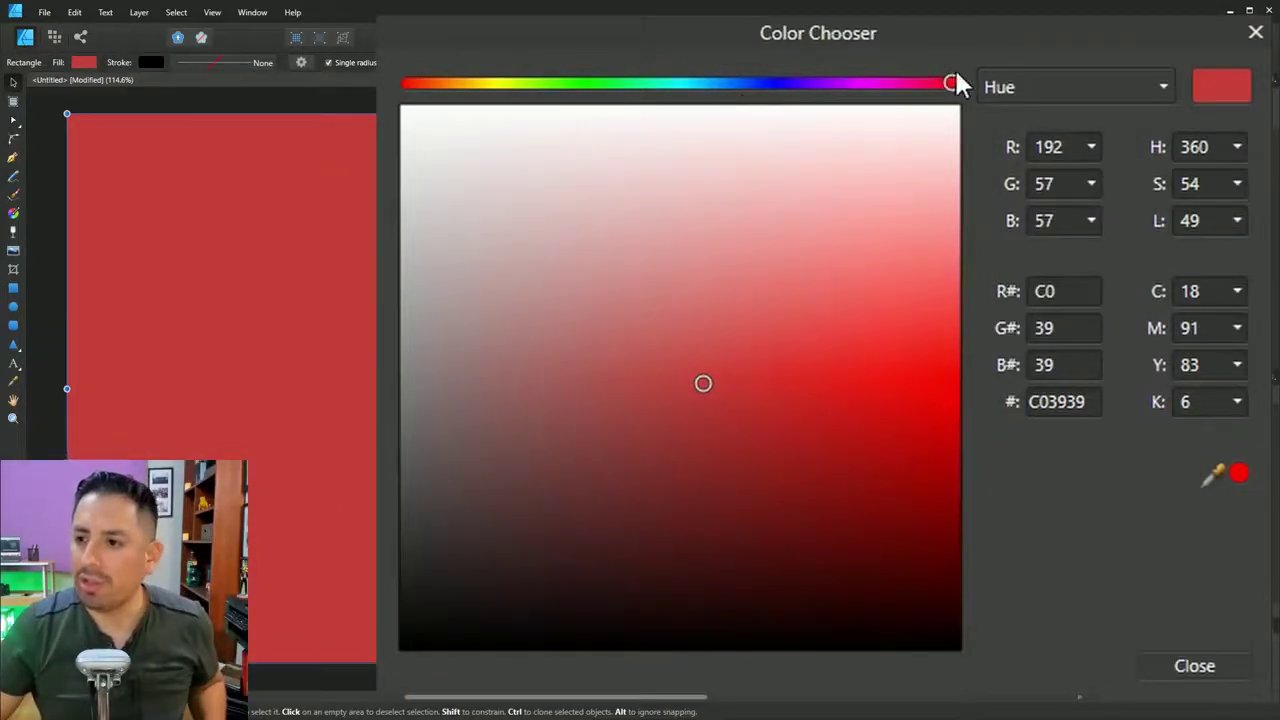
{"action": "left_click_drag", "start_coordinate": [951, 83], "coordinate": [390, 98]}
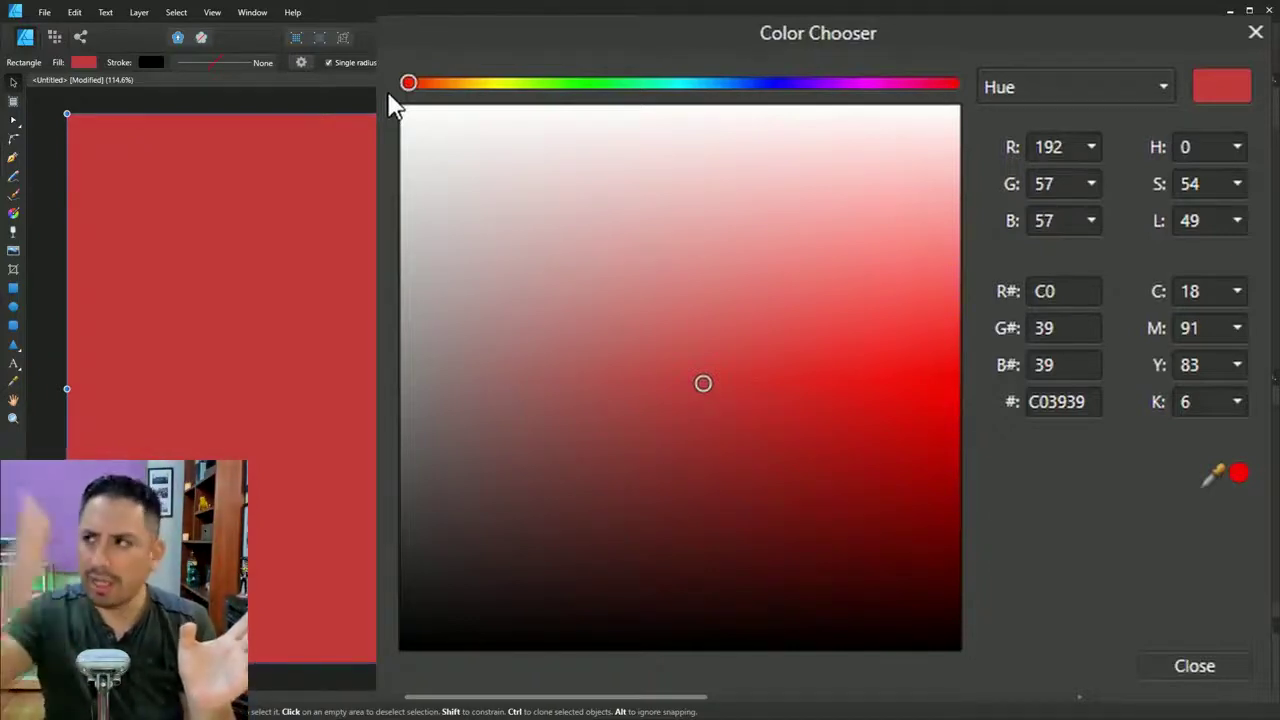
Try hue values of 120 and 240 on the rectangle's fill.
{"action": "left_click", "coordinate": [1198, 146]}
{"action": "type", "text": "120"}
{"action": "key", "text": "Return"}
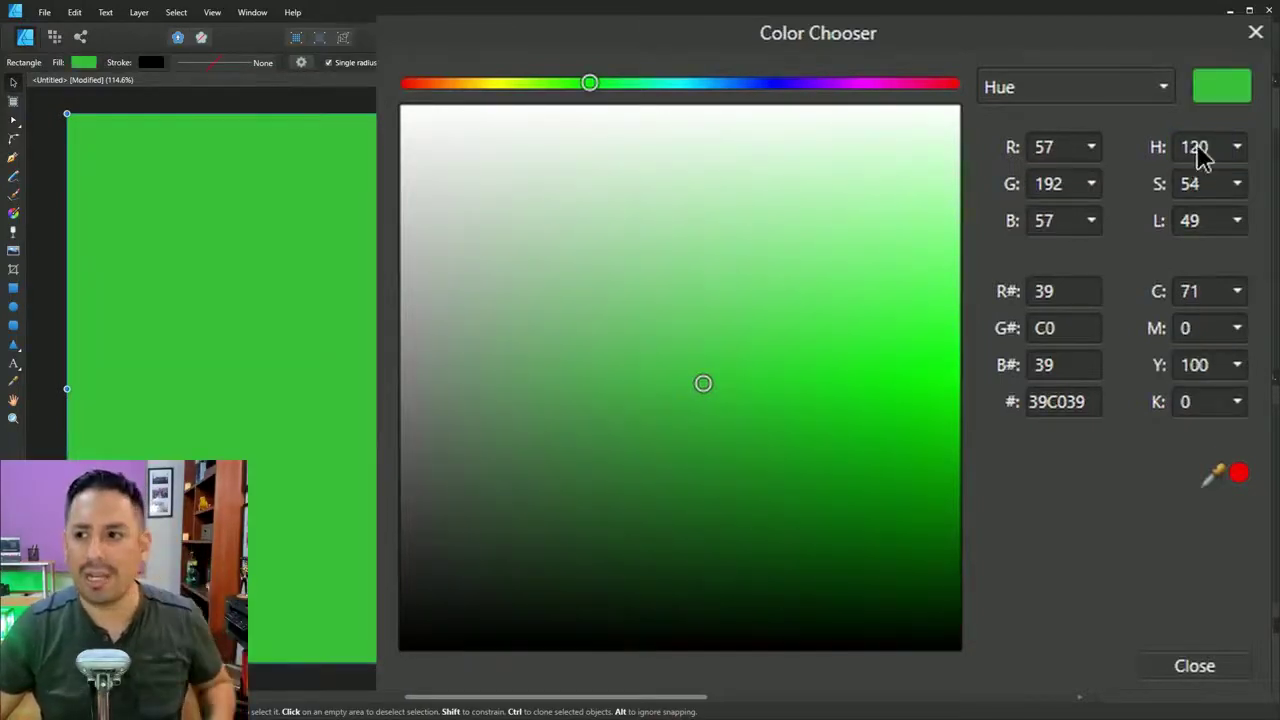
{"action": "left_click", "coordinate": [1198, 146]}
{"action": "type", "text": "240"}
{"action": "key", "text": "Return"}
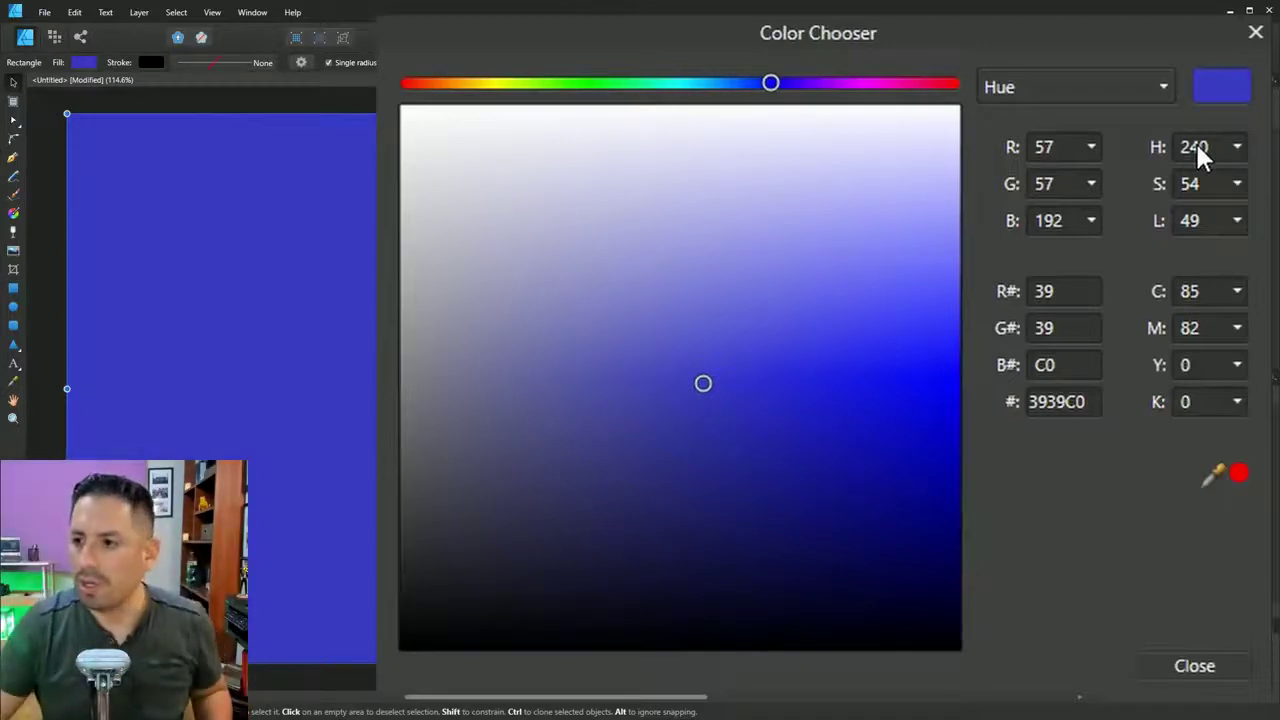
Try hue values of 60, 180 and 300 on the rectangle's fill.
{"action": "left_click", "coordinate": [1196, 143]}
{"action": "type", "text": "60"}
{"action": "key", "text": "Return"}
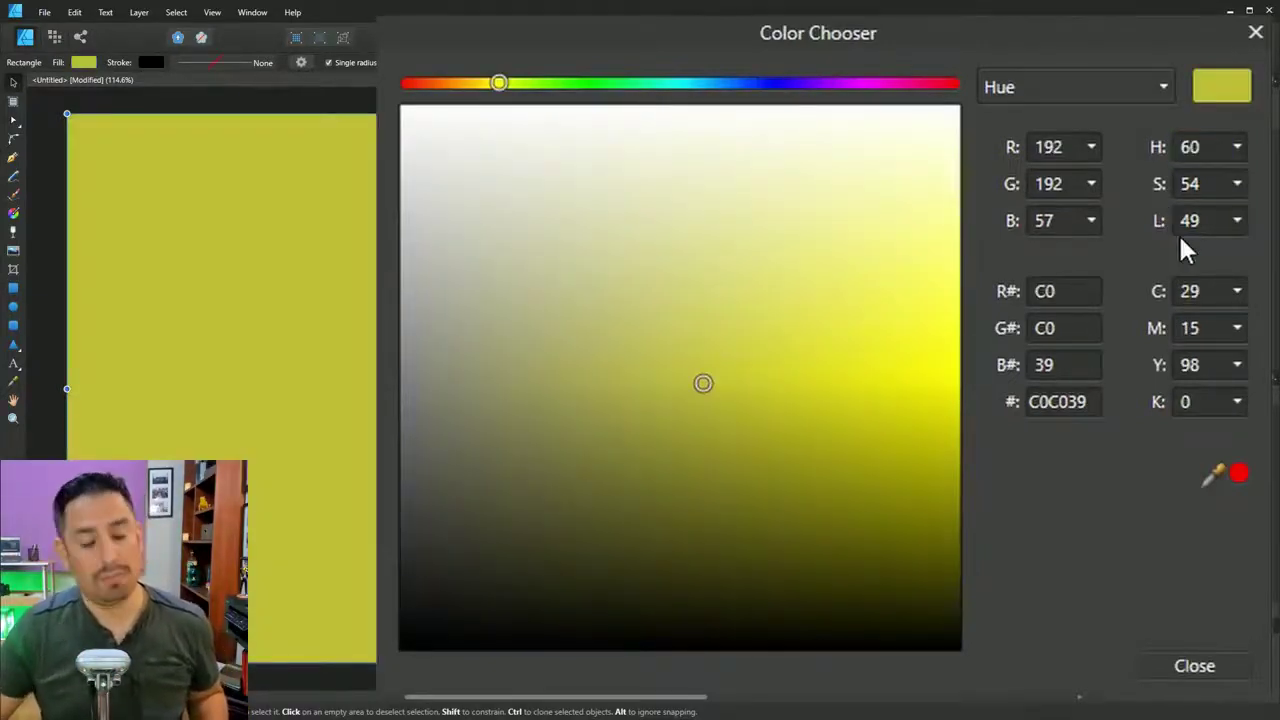
{"action": "left_click", "coordinate": [1192, 150]}
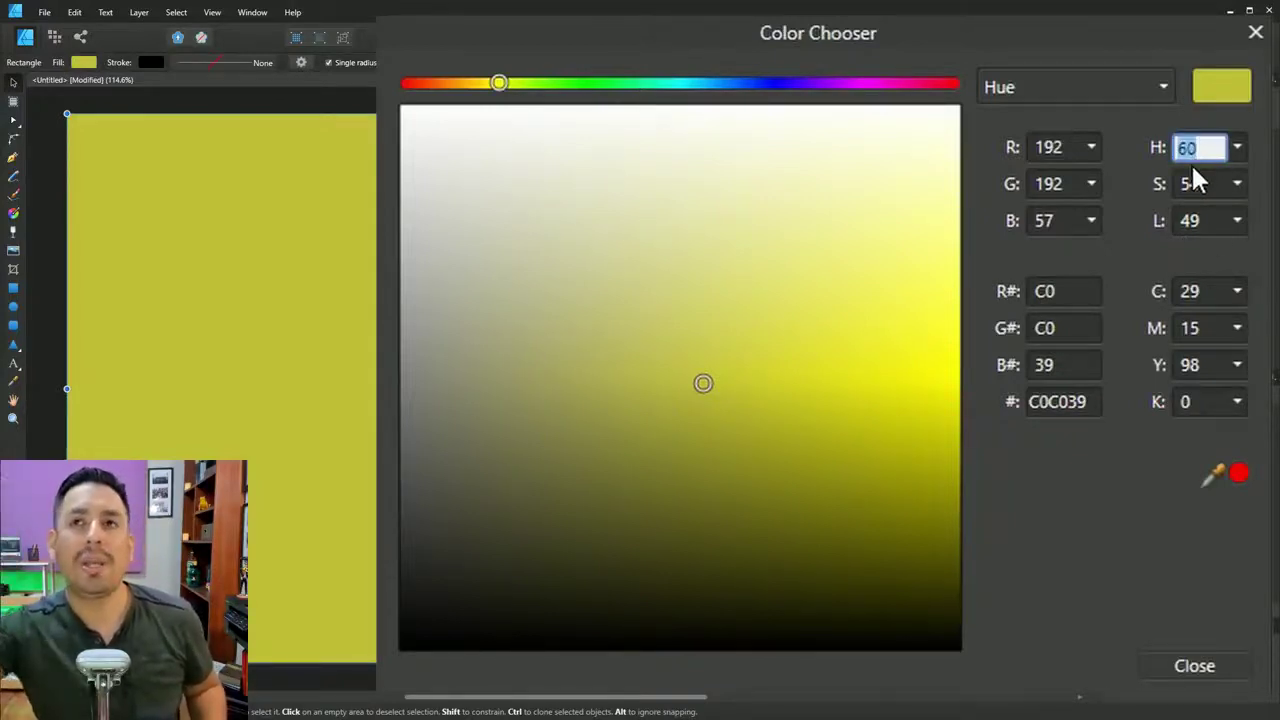
{"action": "type", "text": "180"}
{"action": "key", "text": "Return"}
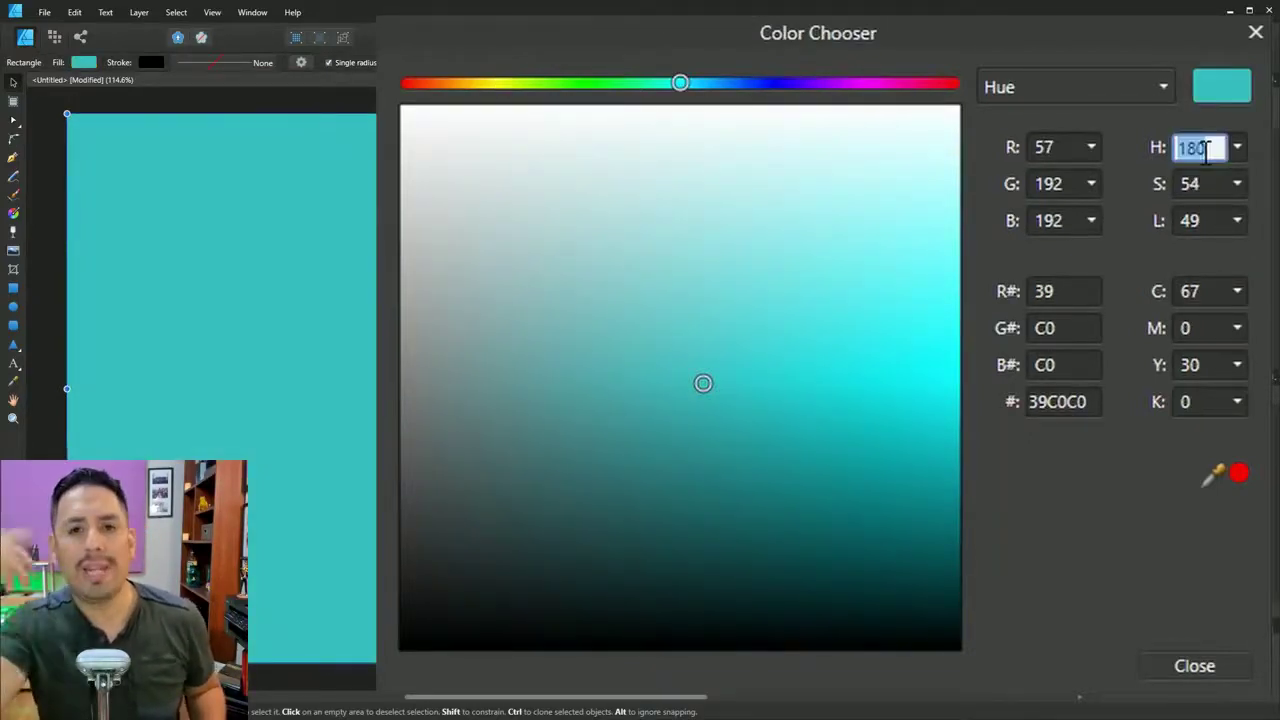
{"action": "type", "text": "300"}
{"action": "key", "text": "Return"}
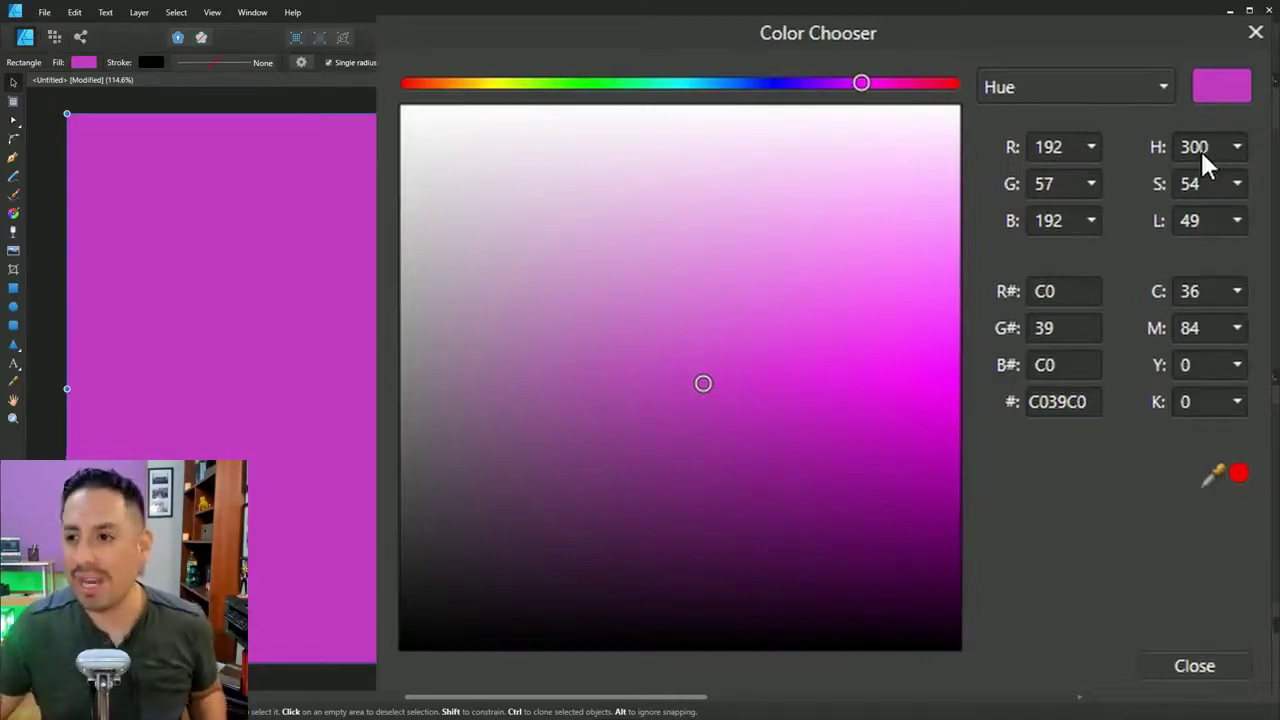
Set the fill's hue to 360 and compare saturation at 100, 50 and 100 again.
{"action": "left_click_drag", "start_coordinate": [862, 83], "coordinate": [1003, 125]}
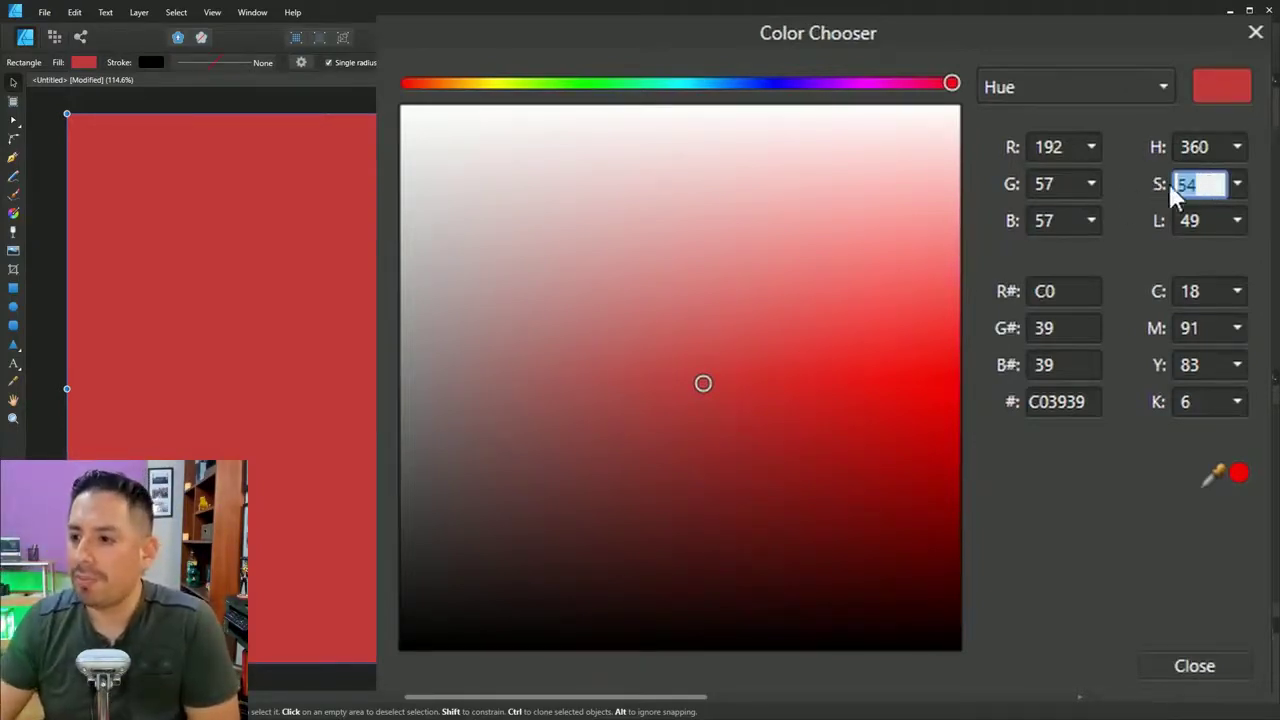
{"action": "left_click", "coordinate": [1237, 184]}
{"action": "left_click_drag", "start_coordinate": [1244, 218], "coordinate": [1279, 218]}
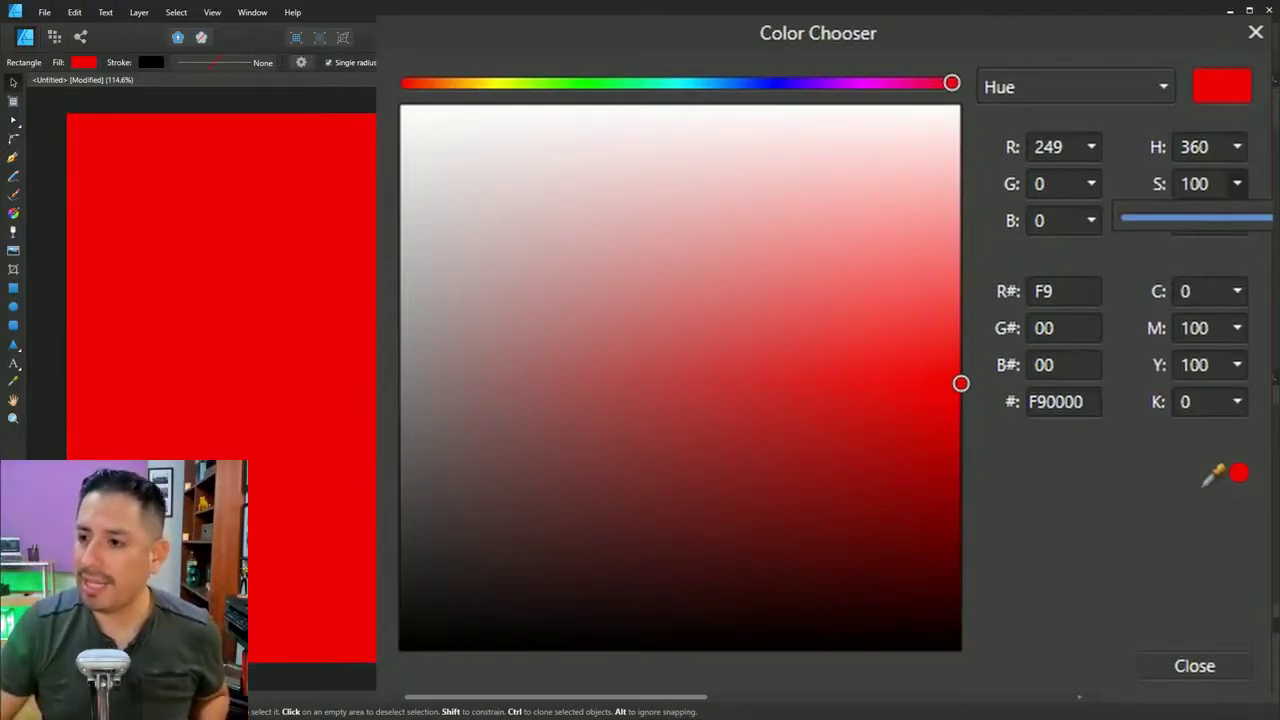
{"action": "mouse_move", "coordinate": [1268, 218]}
{"action": "left_mouse_down"}
{"action": "mouse_move", "coordinate": [1114, 224]}
{"action": "mouse_move", "coordinate": [1234, 222]}
{"action": "left_mouse_up"}
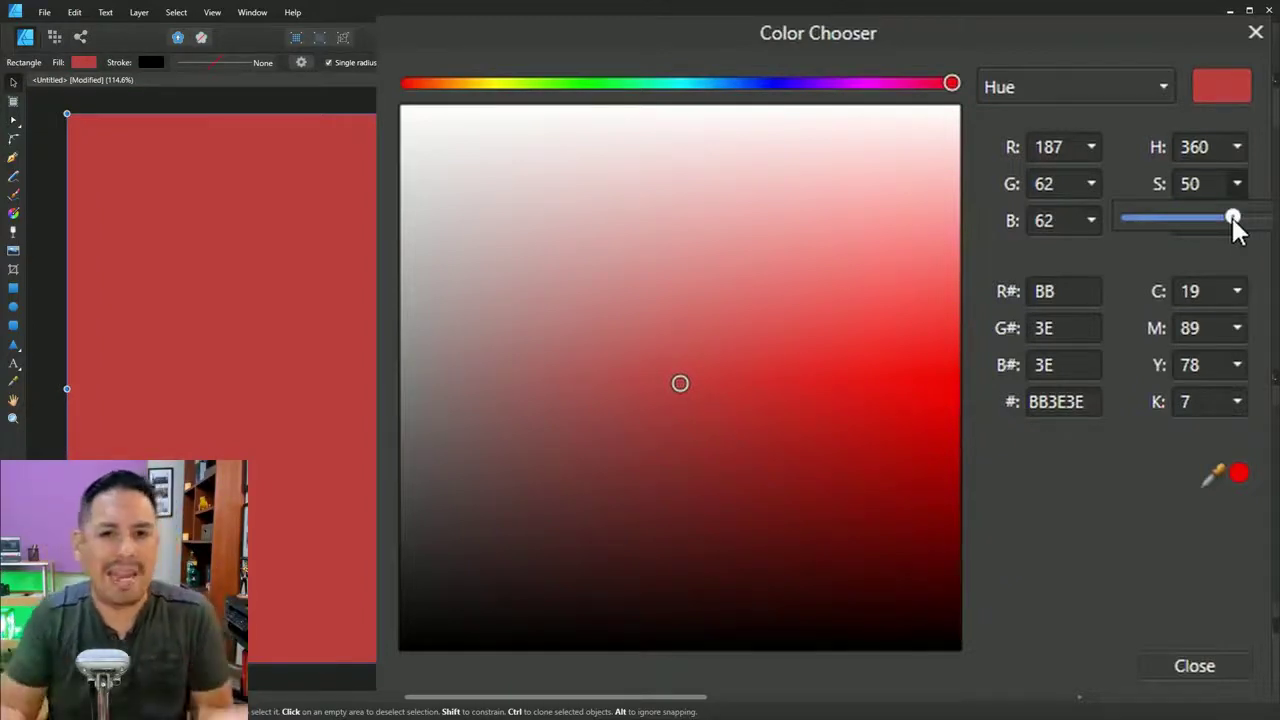
{"action": "left_click_drag", "start_coordinate": [1233, 221], "coordinate": [1272, 222]}
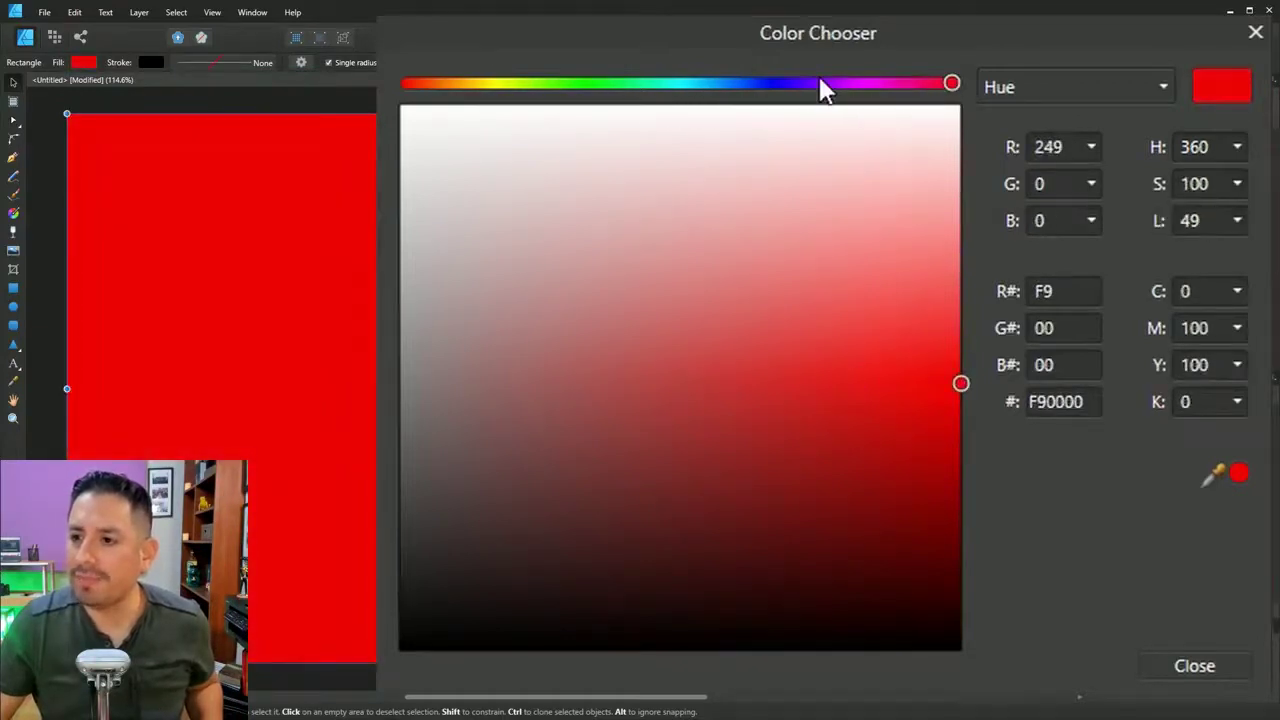
Set the fill's hue to 196 and sweep its saturation, returning it to 100.
{"action": "left_click_drag", "start_coordinate": [823, 85], "coordinate": [705, 83]}
{"action": "left_click", "coordinate": [1236, 183]}
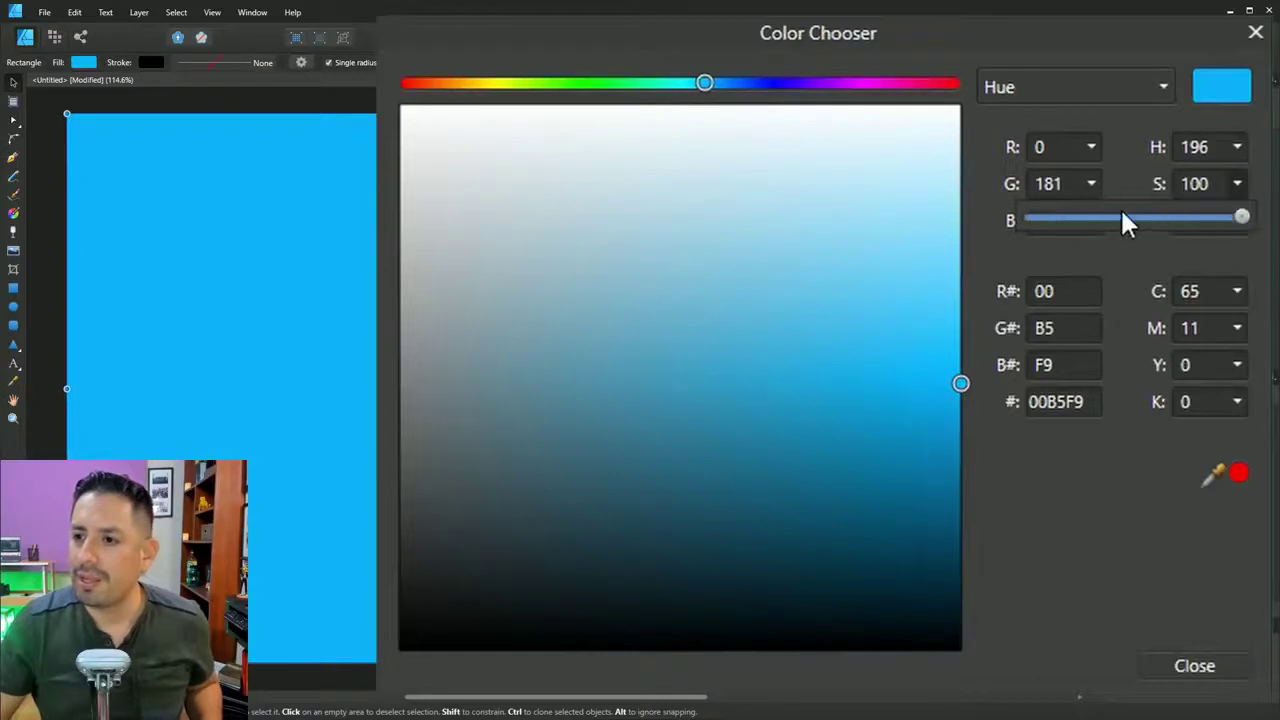
{"action": "left_click_drag", "start_coordinate": [1123, 220], "coordinate": [1242, 218]}
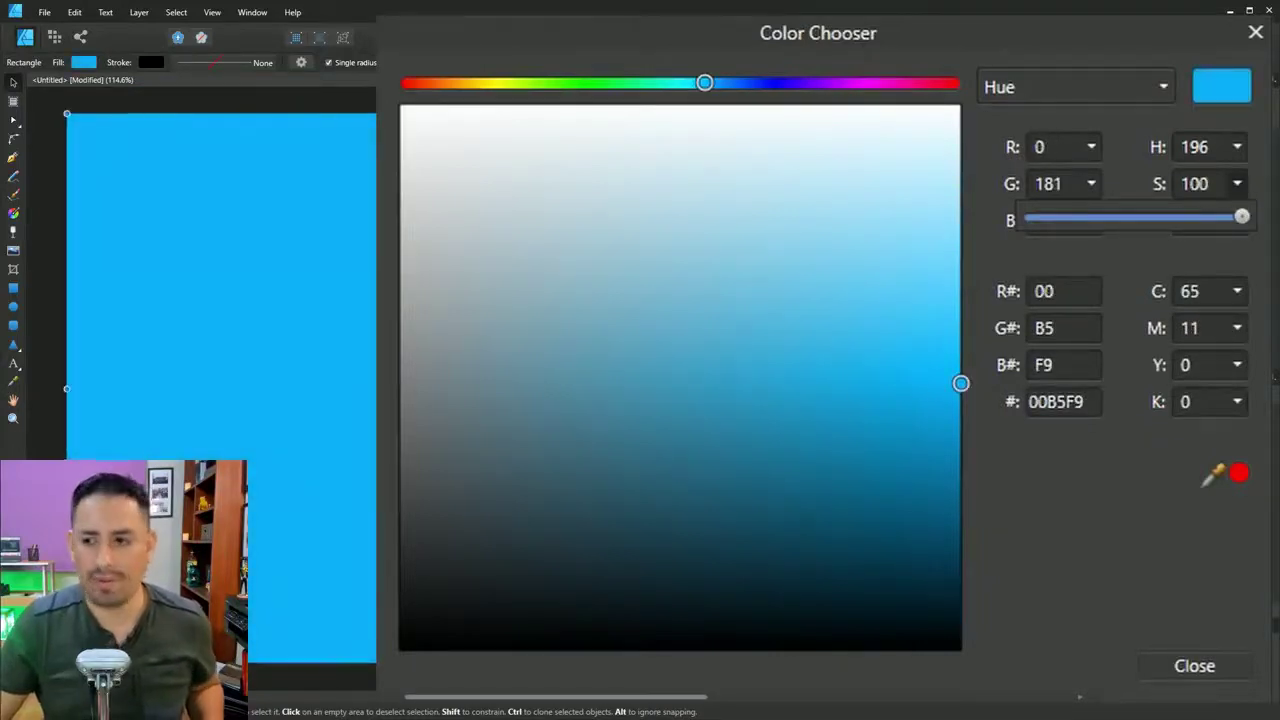
{"action": "left_click", "coordinate": [1127, 253]}
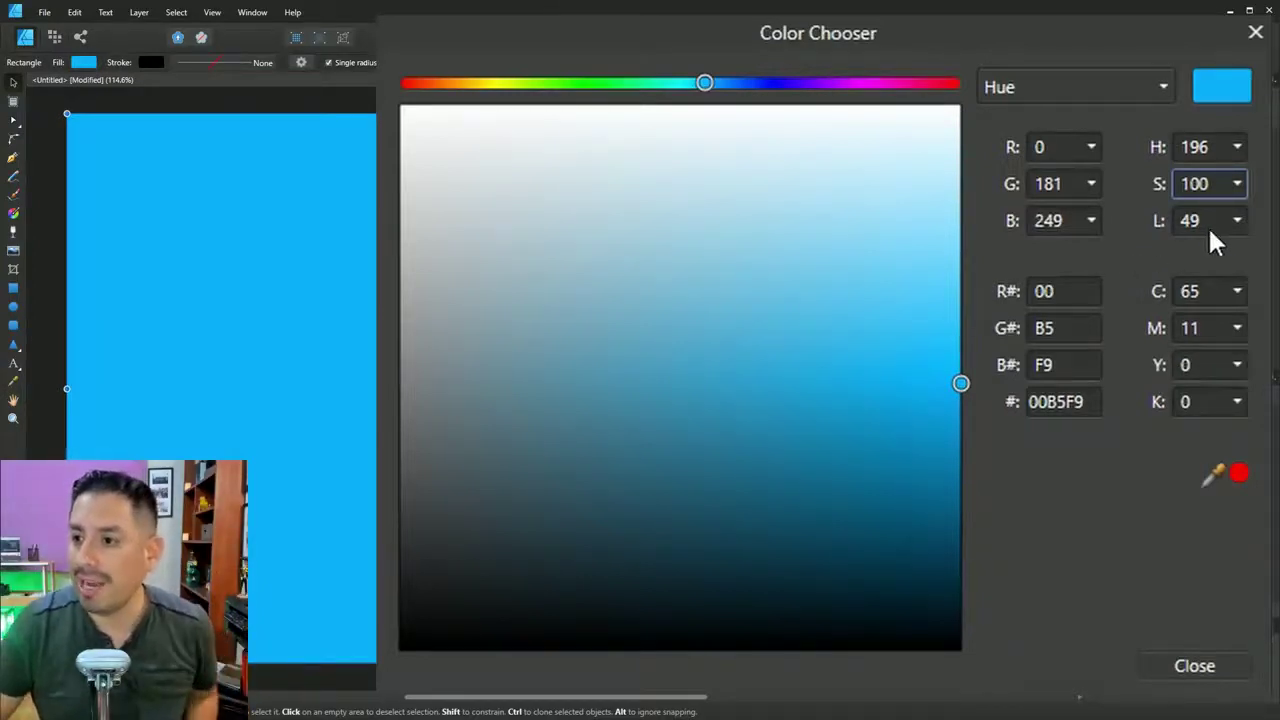
Compare the blue fill at lightness 0, 100 and 50.
{"action": "left_click", "coordinate": [1237, 220]}
{"action": "left_click_drag", "start_coordinate": [1240, 251], "coordinate": [815, 528]}
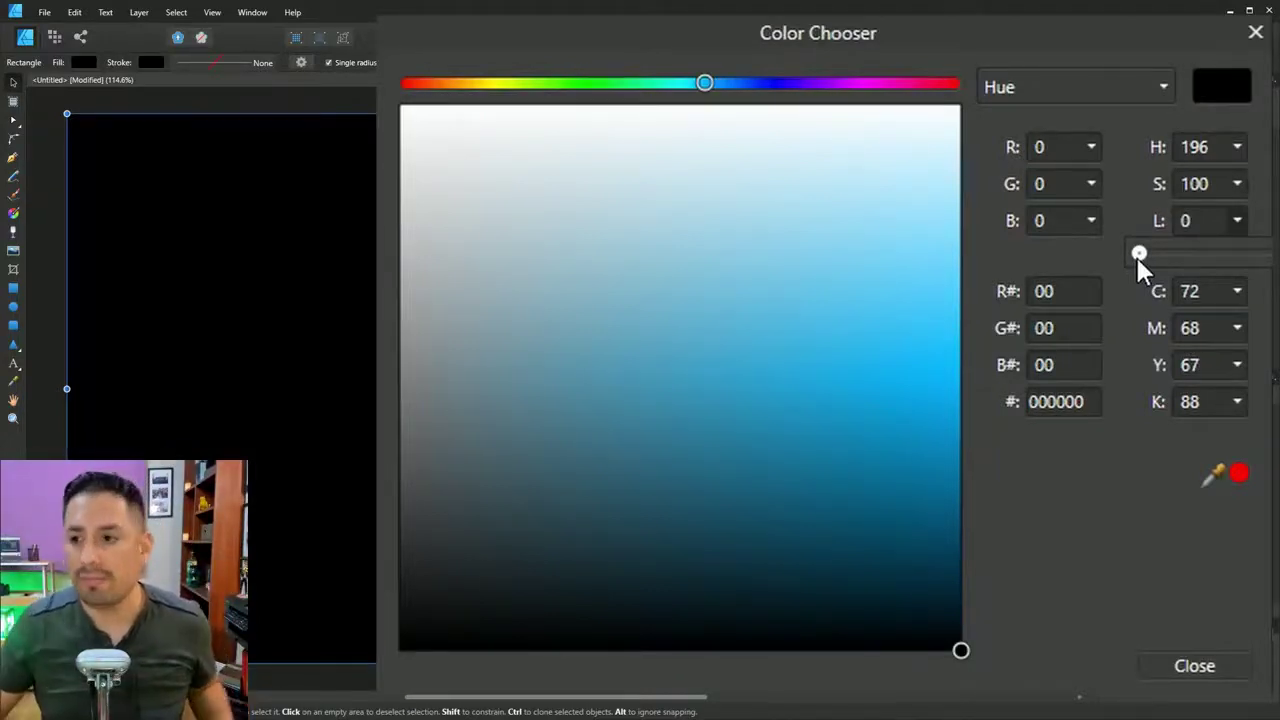
{"action": "left_click_drag", "start_coordinate": [1139, 254], "coordinate": [1272, 254]}
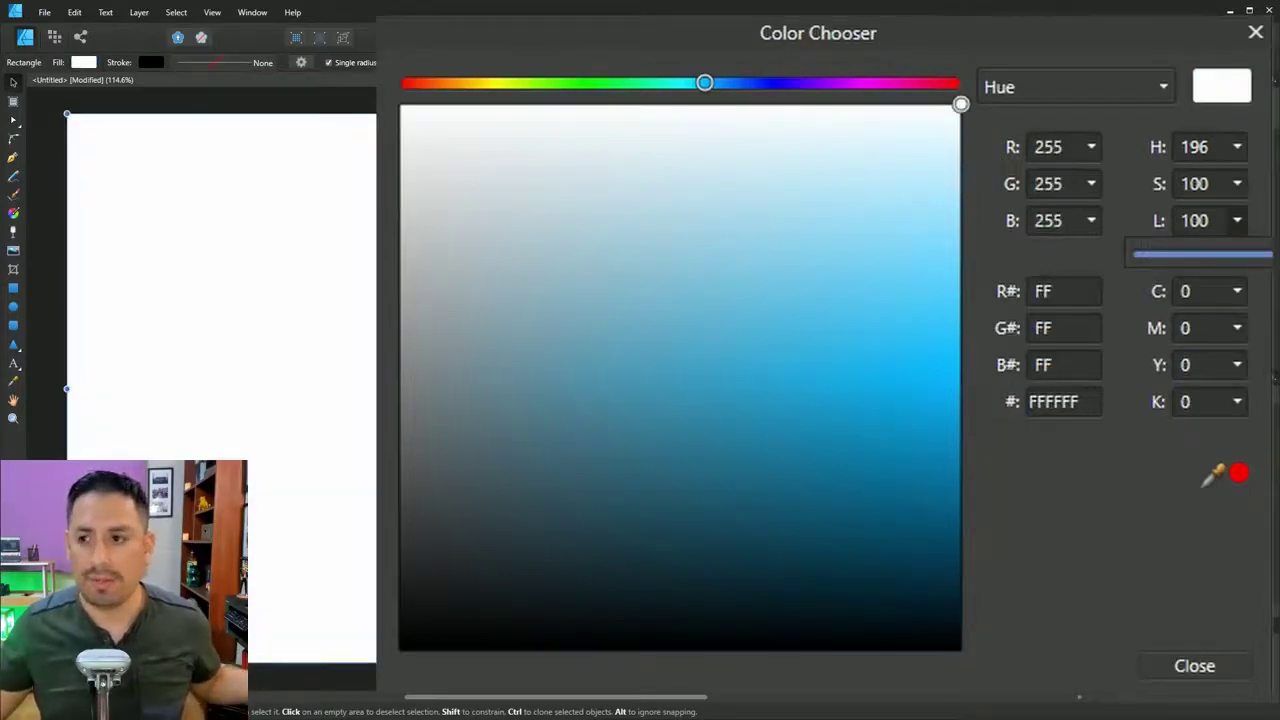
{"action": "left_click_drag", "start_coordinate": [1270, 254], "coordinate": [1246, 257]}
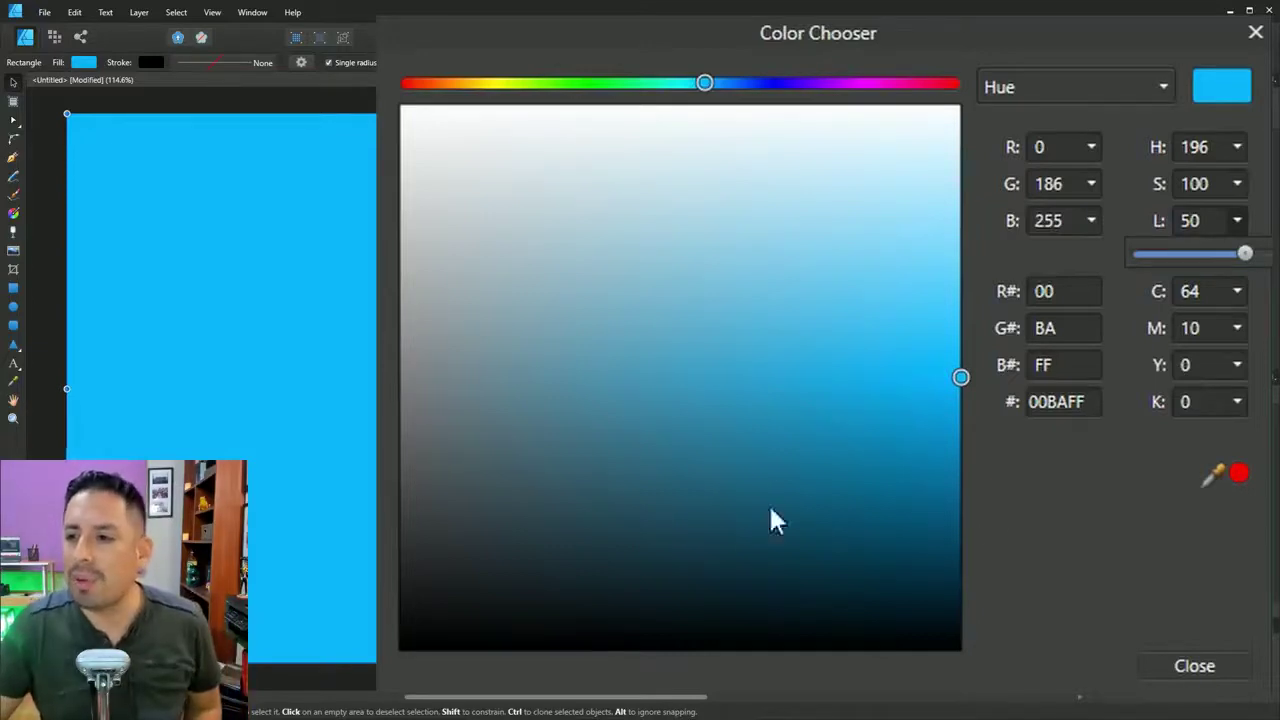
Lower the blue fill's lightness to 39, raise it slightly, and reduce the saturation to 93.
{"action": "left_click", "coordinate": [1245, 254]}
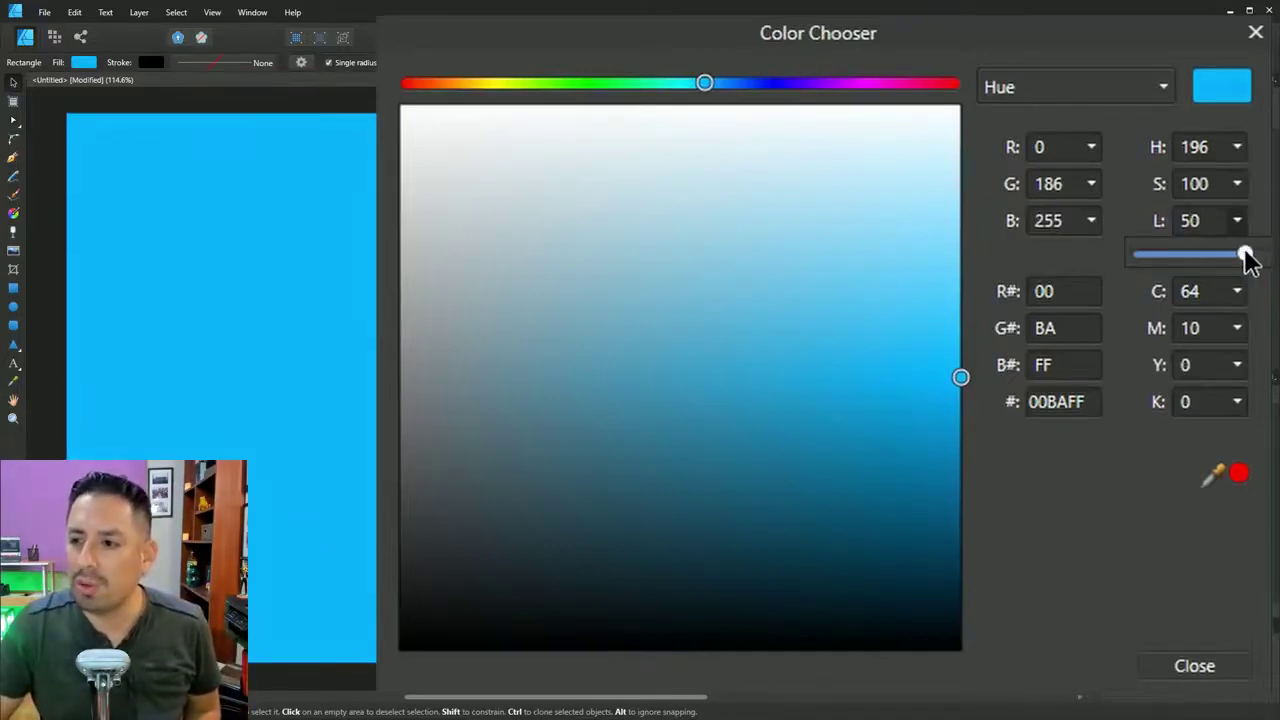
{"action": "left_click_drag", "start_coordinate": [1245, 254], "coordinate": [1225, 258]}
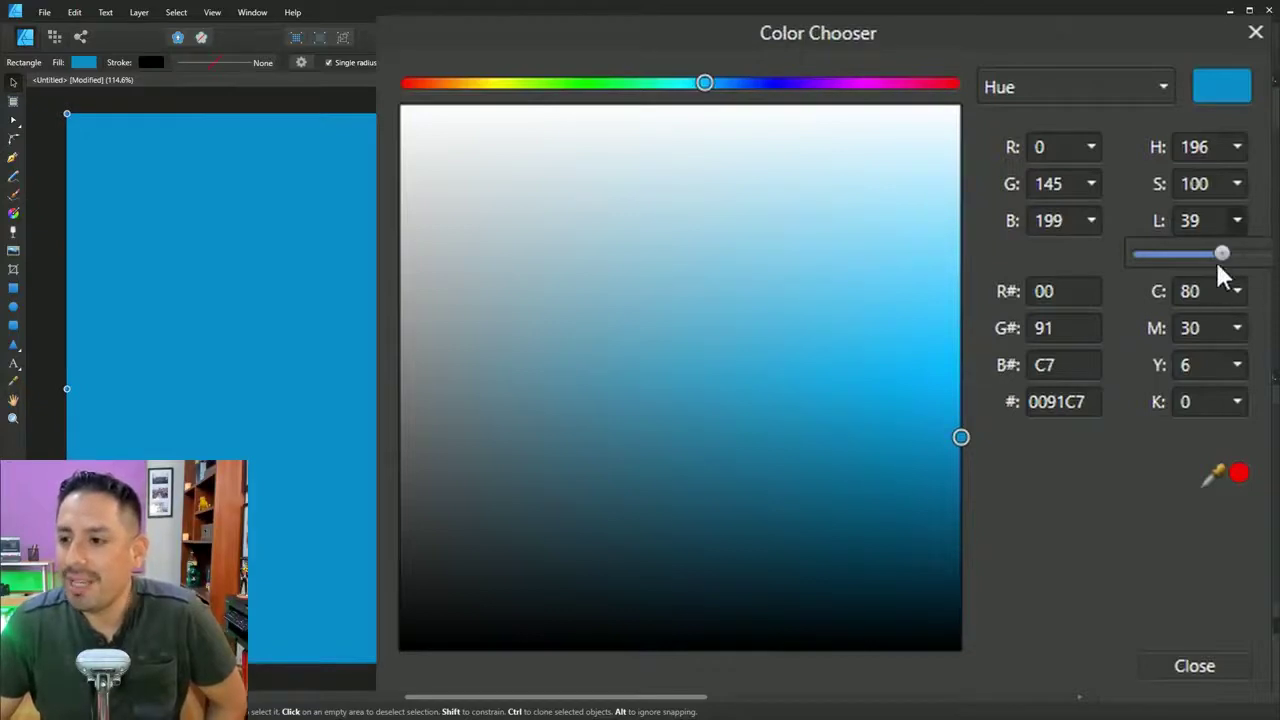
{"action": "left_click_drag", "start_coordinate": [1223, 254], "coordinate": [1231, 224]}
{"action": "left_click", "coordinate": [1238, 184]}
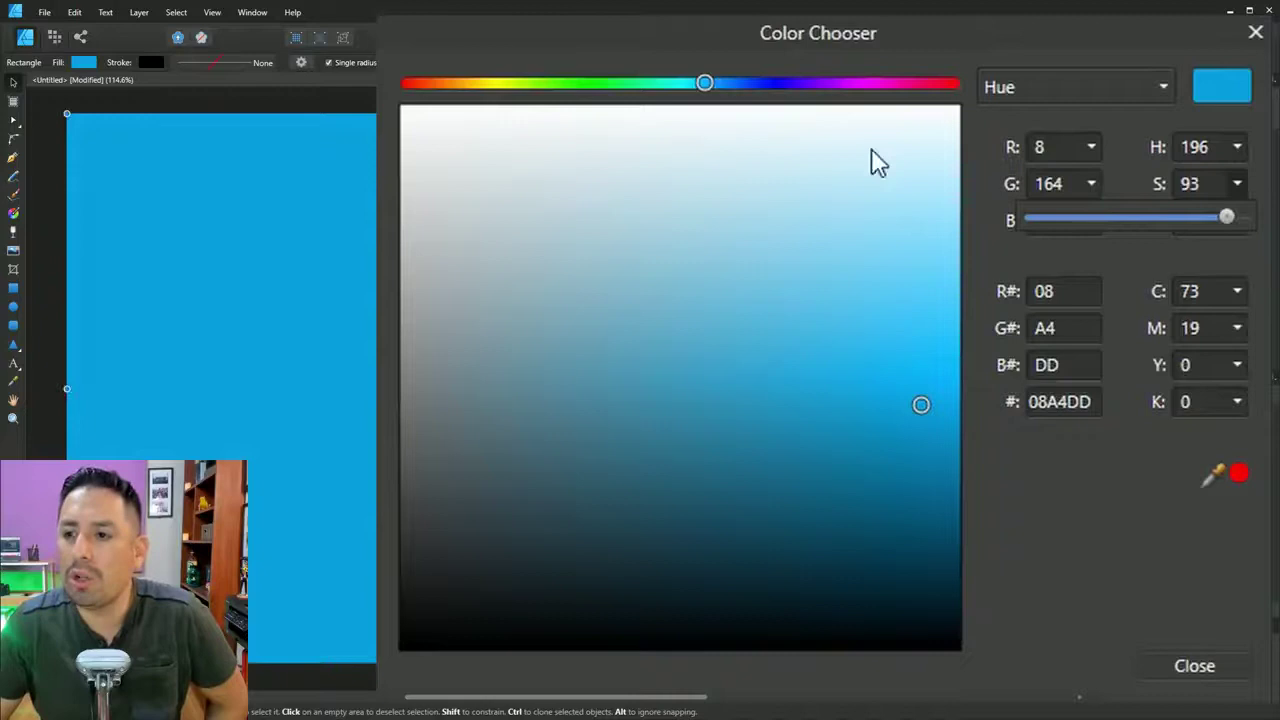
Shift the blue fill's hue to 202, raise its lightness to 57, and nudge the hue slightly back towards cyan.
{"action": "left_click", "coordinate": [706, 86]}
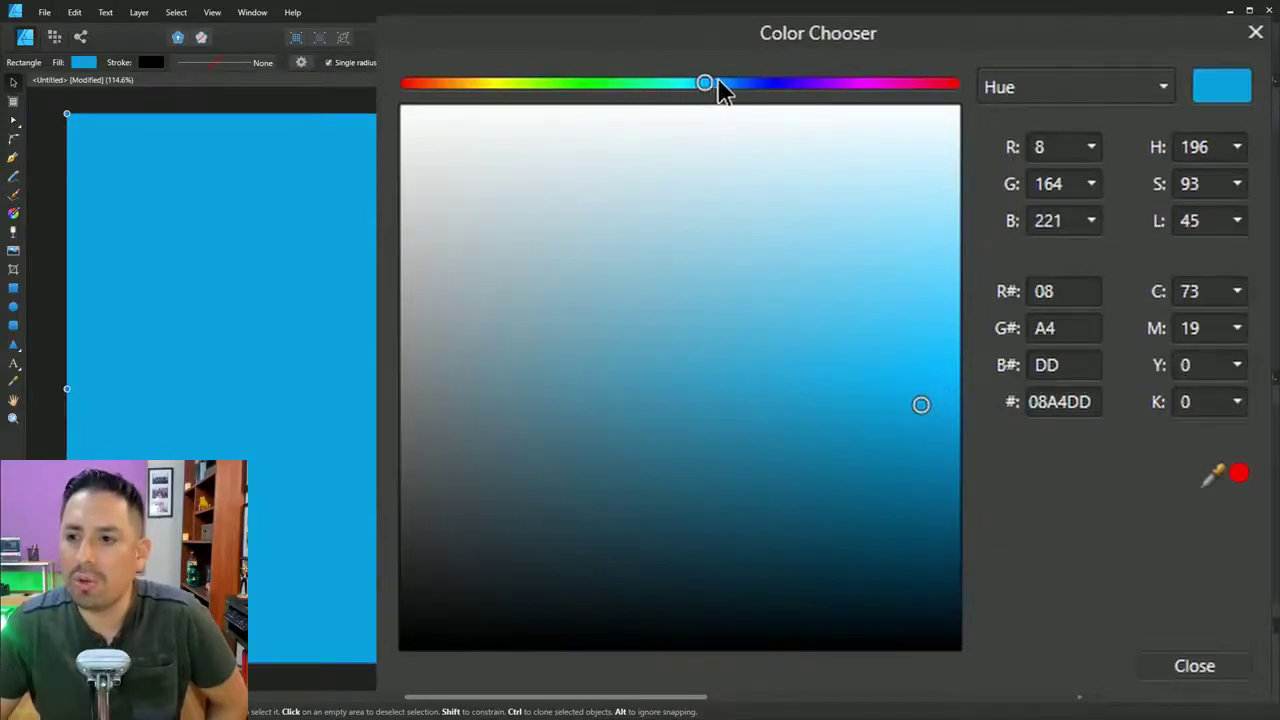
{"action": "left_click_drag", "start_coordinate": [707, 83], "coordinate": [715, 86]}
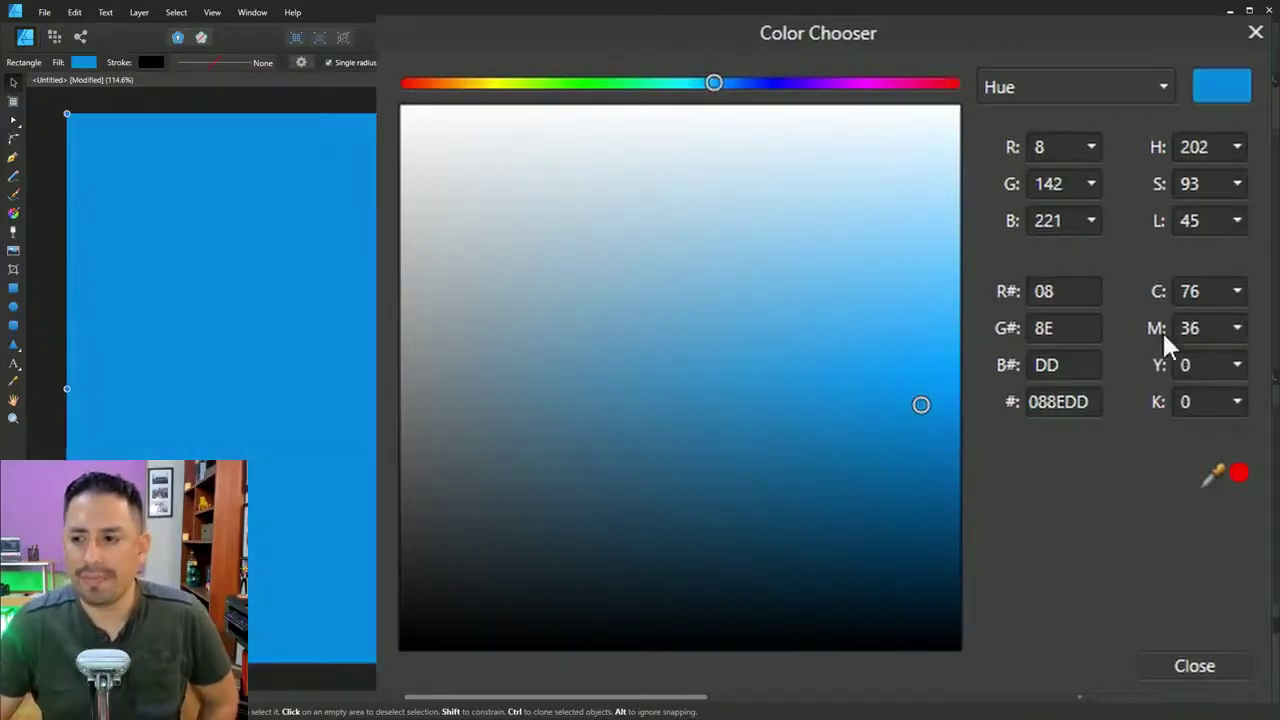
{"action": "left_click", "coordinate": [1237, 221]}
{"action": "left_click_drag", "start_coordinate": [1243, 251], "coordinate": [1263, 255]}
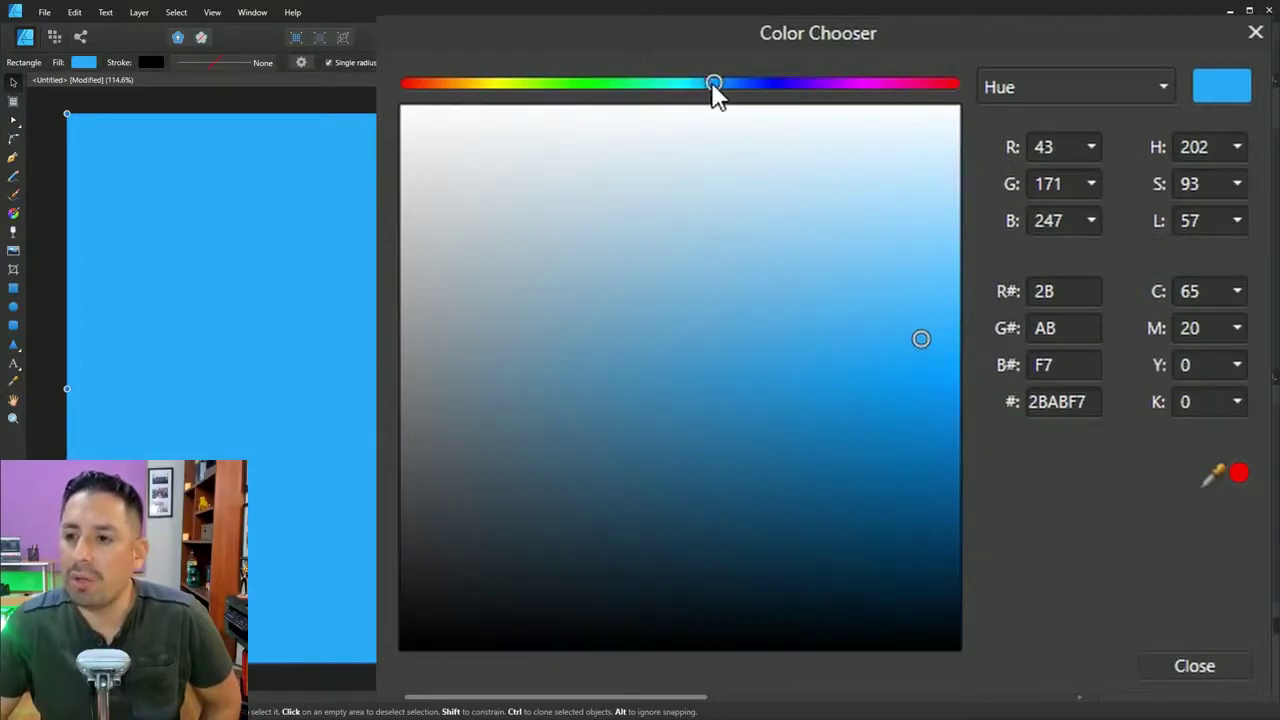
{"action": "left_click_drag", "start_coordinate": [711, 89], "coordinate": [707, 86]}
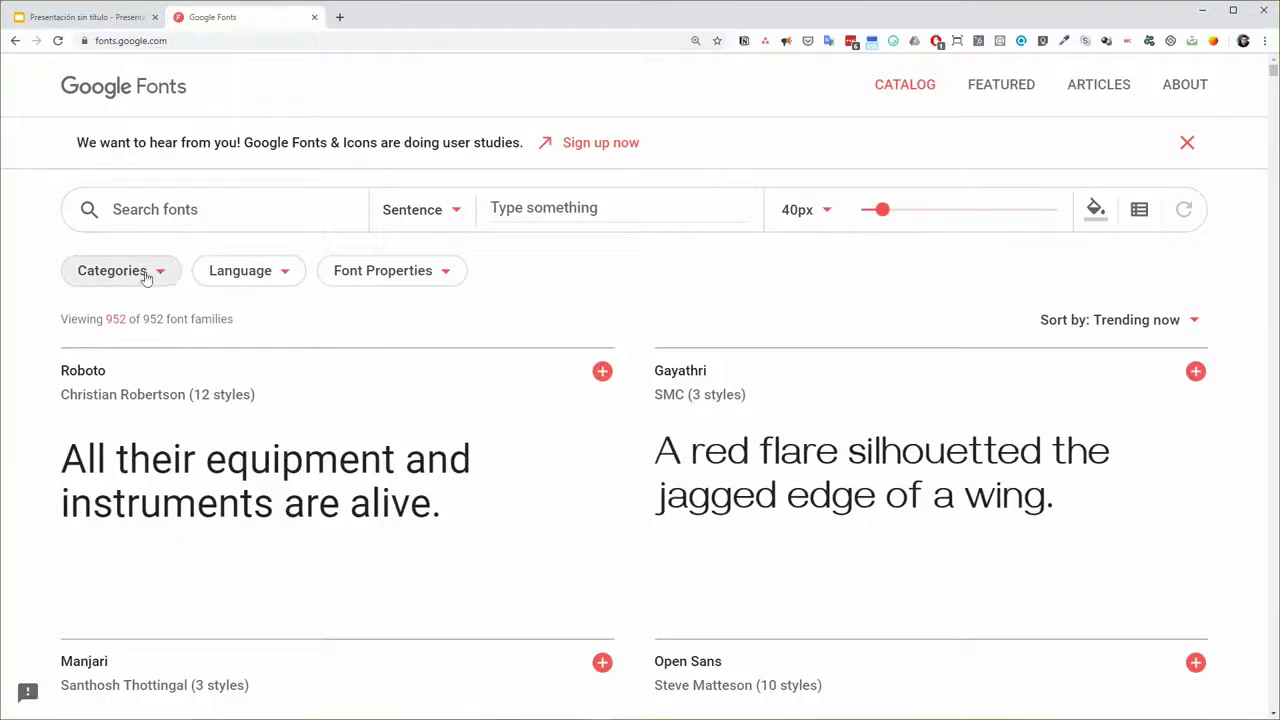
In Google Fonts, filter the catalog to Serif only by excluding Sans Serif, Display, Handwriting and Monospace, and browse the first fonts.
{"action": "left_click", "coordinate": [146, 278]}
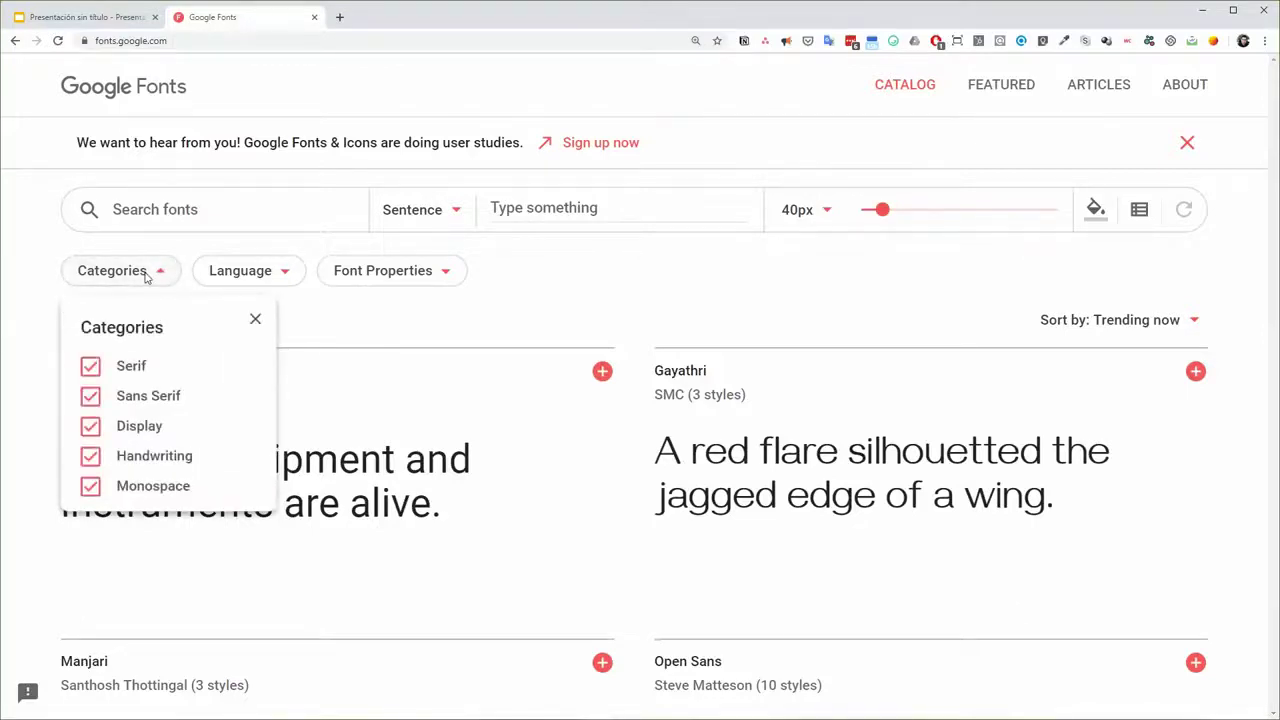
{"action": "left_click", "coordinate": [92, 398]}
{"action": "left_click", "coordinate": [91, 427]}
{"action": "left_click", "coordinate": [91, 456]}
{"action": "left_click", "coordinate": [94, 485]}
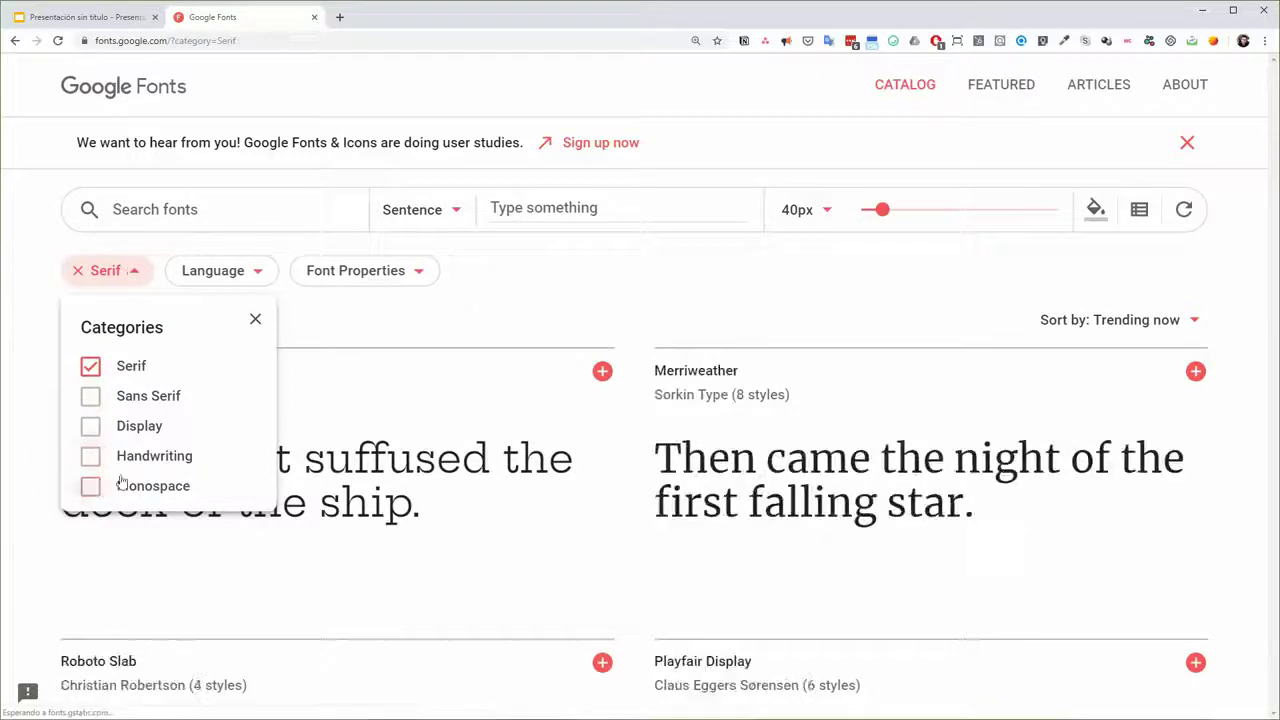
{"action": "key", "text": "Escape"}
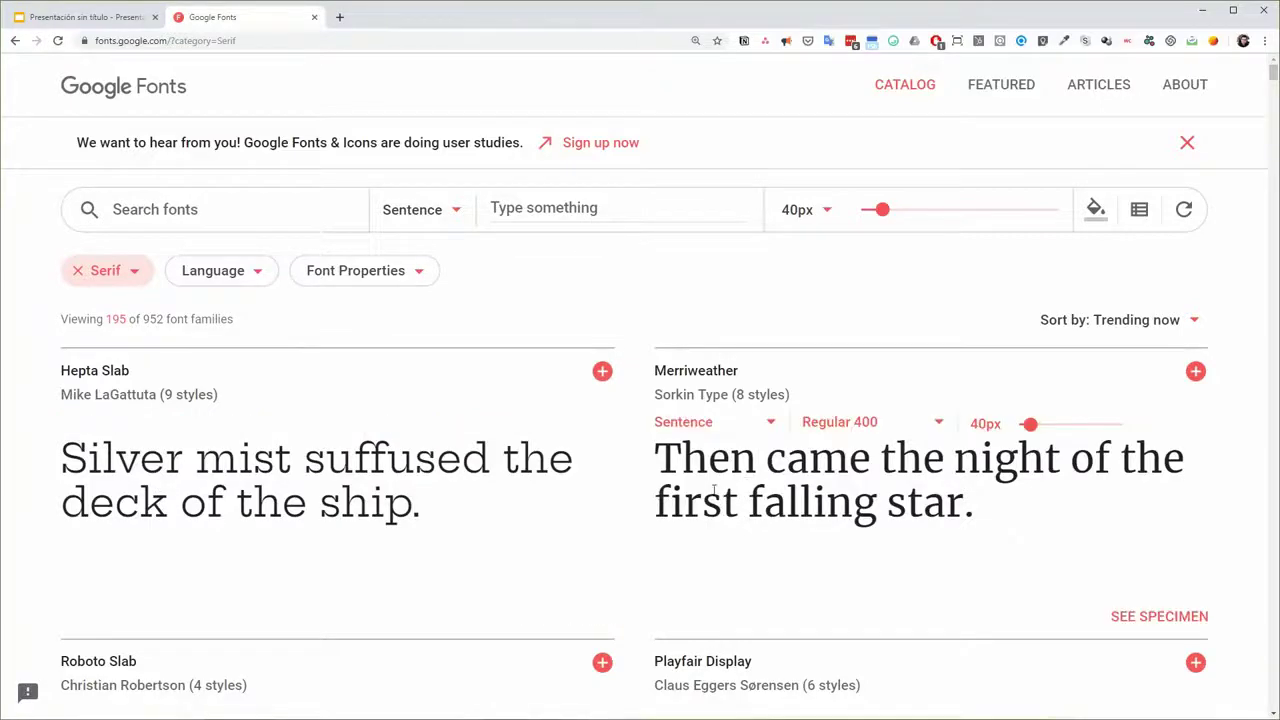
{"action": "scroll", "coordinate": [623, 551], "scroll_direction": "down", "scroll_amount": 4}
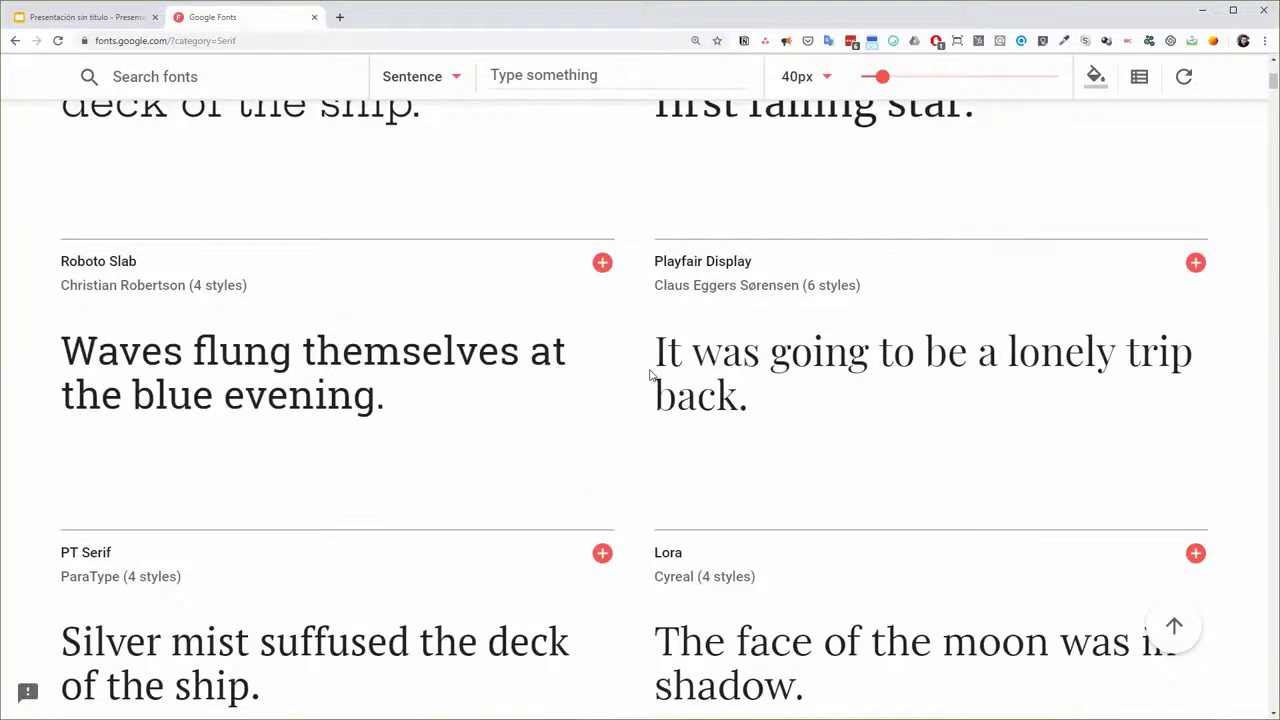
{"action": "scroll", "coordinate": [650, 375], "scroll_direction": "up", "scroll_amount": 5}
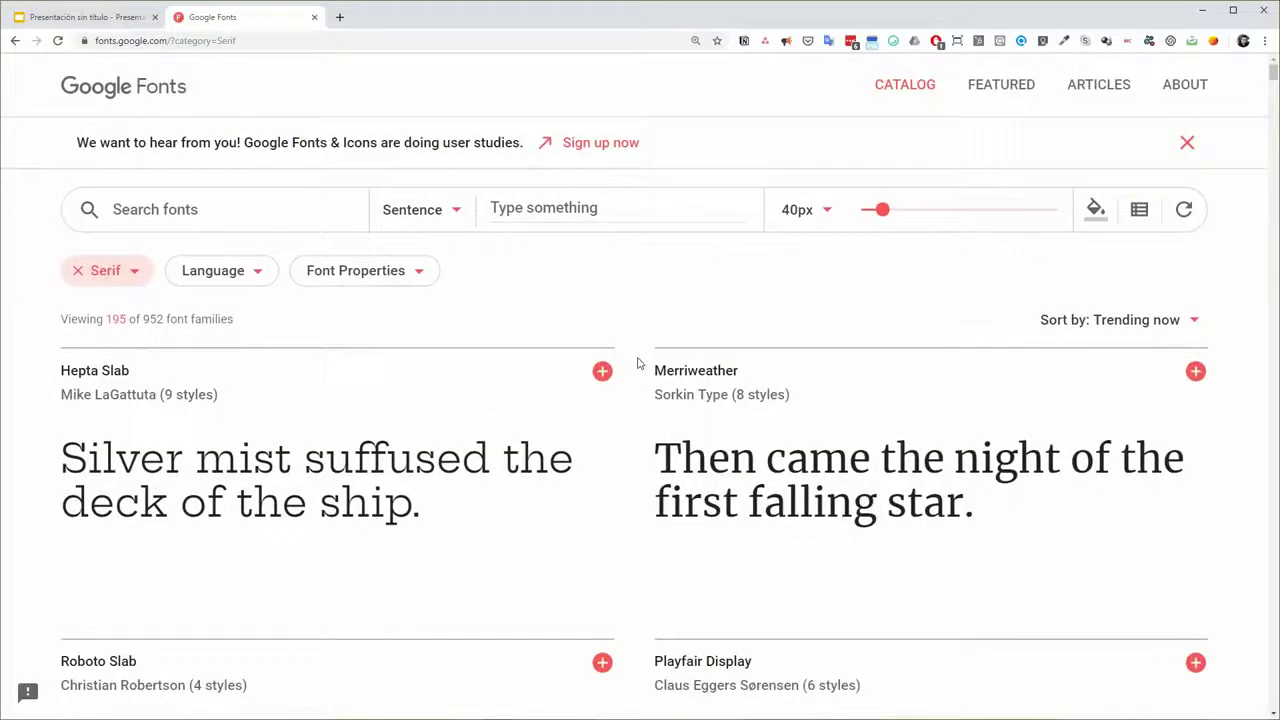